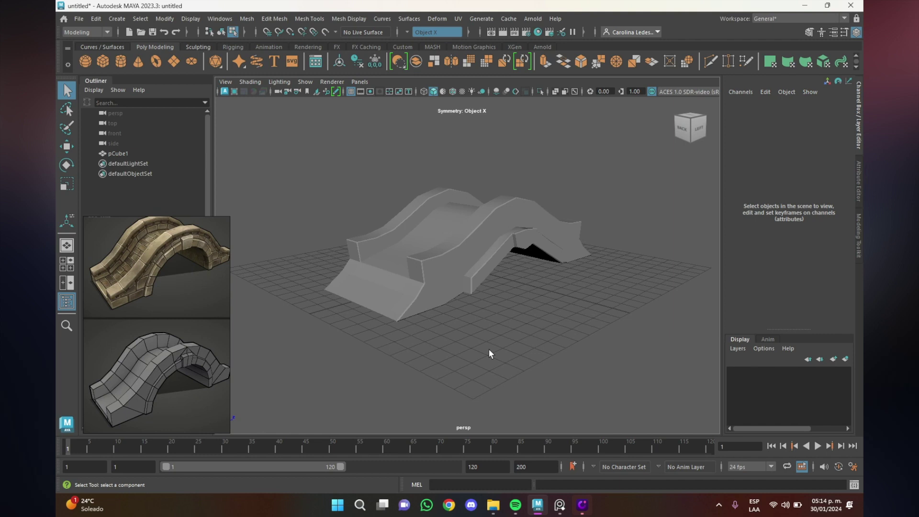
Step: Select the bridge mesh, switch to Edge mode and marquee-select all its edges
alt+drag(478, 352, 423, 273)
click(422, 274)
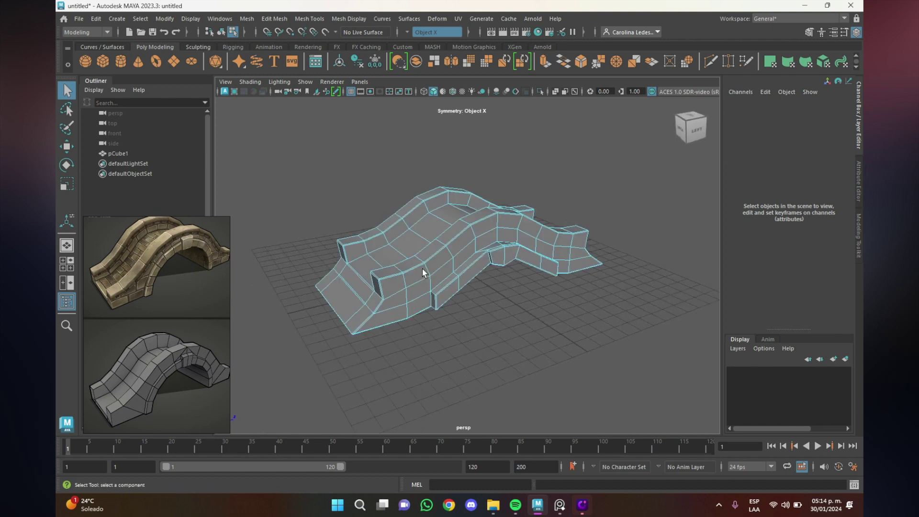
right_drag(423, 205, 413, 128)
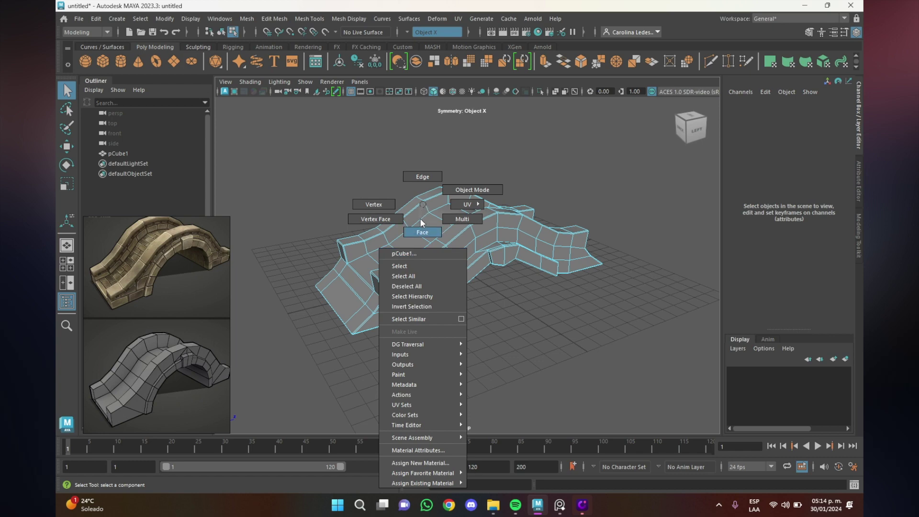
mouse_move(292, 156)
mouse_down()
mouse_move(803, 323)
mouse_move(690, 381)
mouse_move(642, 361)
mouse_up()
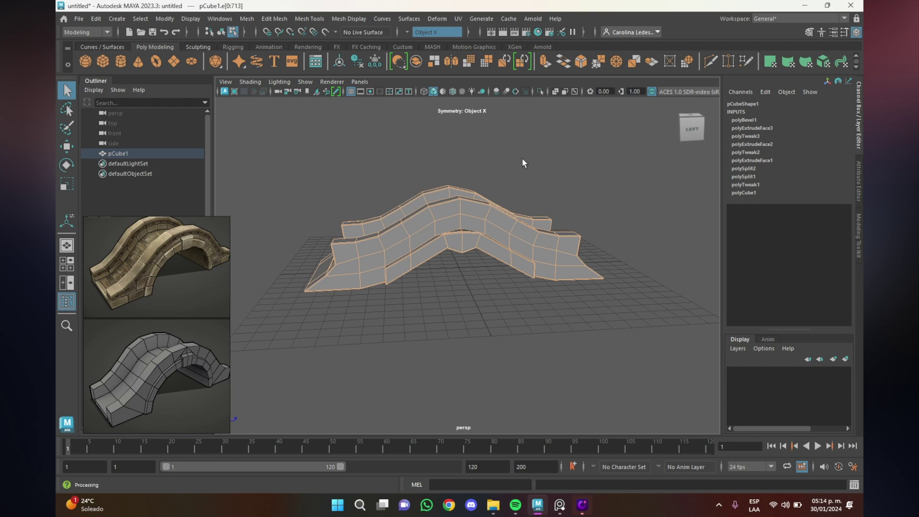
Step: Apply Soften Edge to all the selected bridge edges, then deselect them
alt+drag(522, 160, 469, 215)
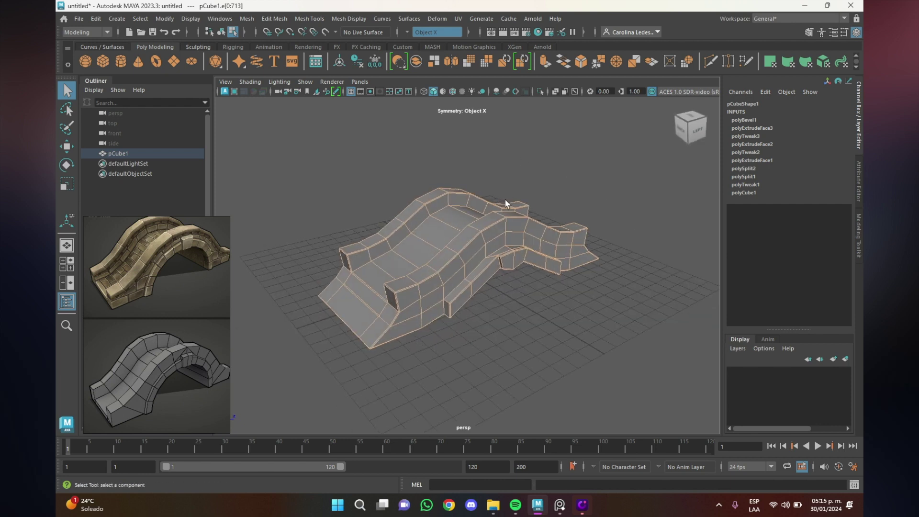
shift+right_click(458, 241)
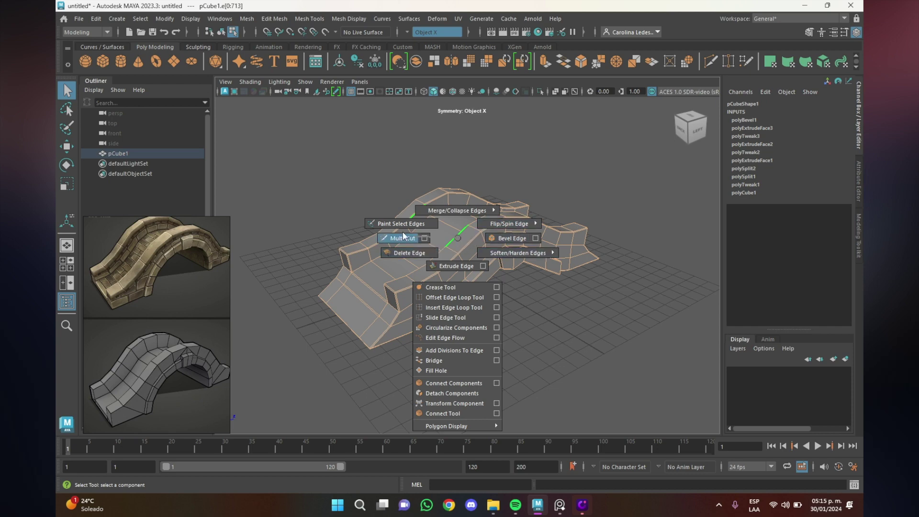
shift+right_click(460, 245)
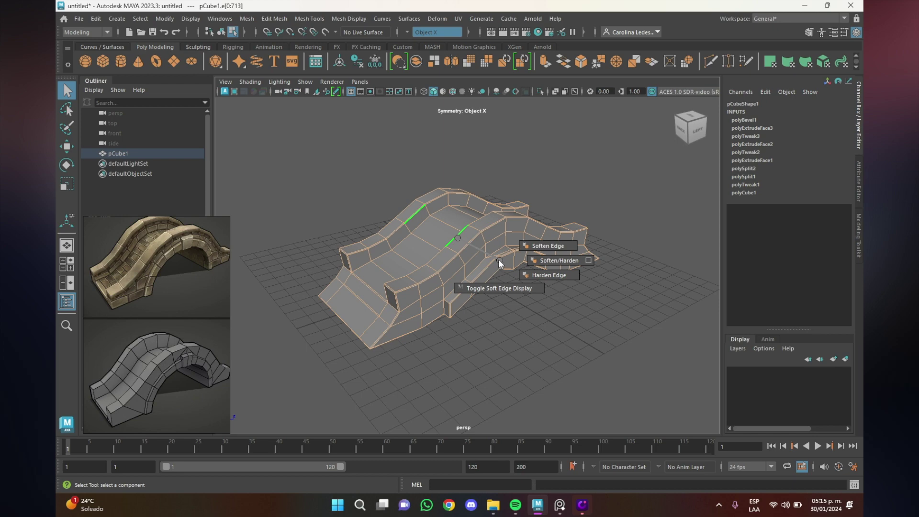
shift+right_drag(585, 186, 585, 186)
click(449, 355)
Step: Undo the last selection change and reselect the bridge mesh
mouse_move(449, 356)
alt+mouse_down()
mouse_move(365, 331)
mouse_move(421, 344)
mouse_move(396, 289)
mouse_move(429, 324)
mouse_move(513, 311)
mouse_move(544, 273)
mouse_move(443, 308)
alt+mouse_up()
scroll(471, 310, up, 5)
scroll(471, 310, down, 5)
key(ctrl+z)
click(443, 310)
Step: Turn off the smooth preview and return the bridge to object mode
key(1)
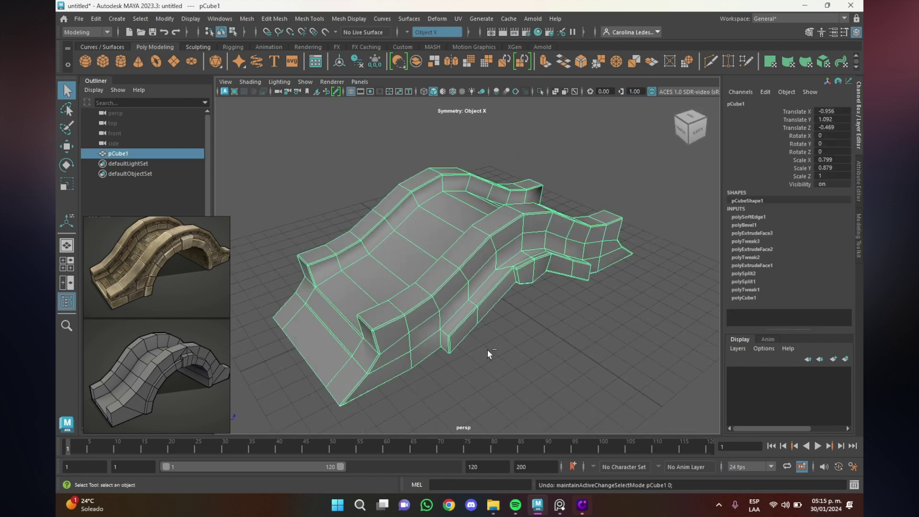
key(F8)
click(444, 365)
right_drag(435, 265, 622, 150)
alt+drag(536, 352, 496, 355)
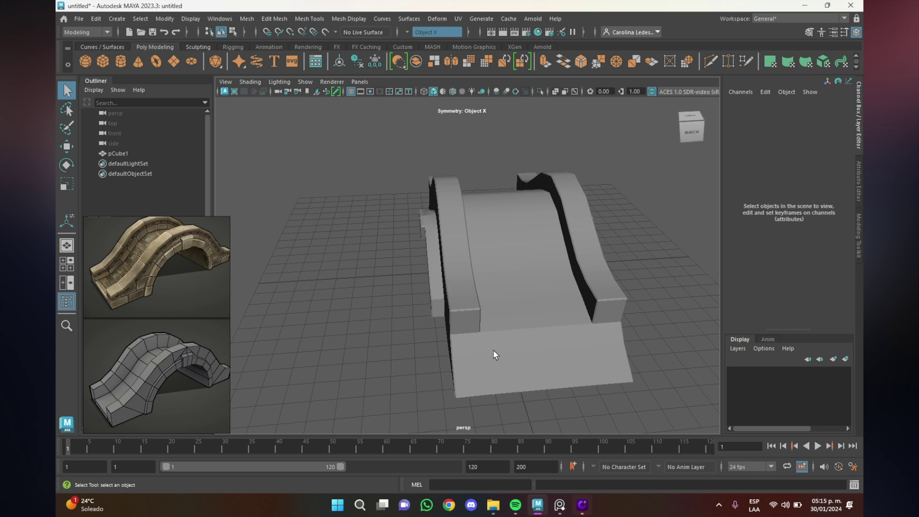
alt+drag(496, 355, 428, 358)
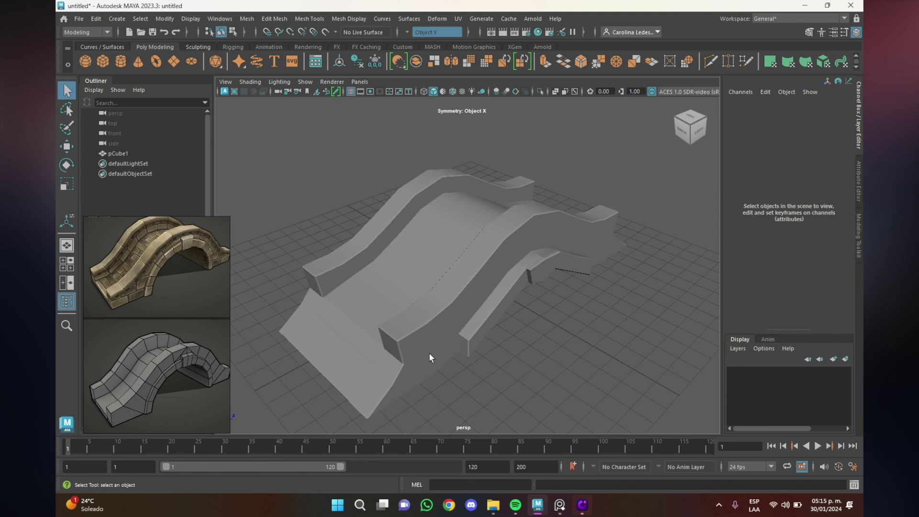
mouse_move(518, 396)
alt+mouse_down()
mouse_move(509, 401)
mouse_move(462, 372)
mouse_move(501, 332)
mouse_move(493, 340)
mouse_move(546, 358)
mouse_move(438, 328)
alt+mouse_up()
Step: Scale the bridge along Z to 1.023, then deselect it
click(379, 256)
key(r)
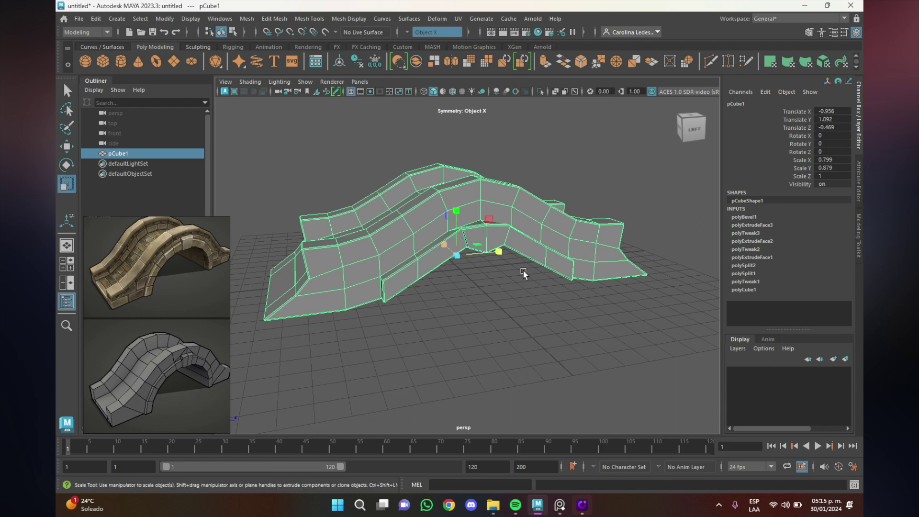
drag(497, 253, 500, 254)
right_drag(507, 234, 611, 153)
click(621, 421)
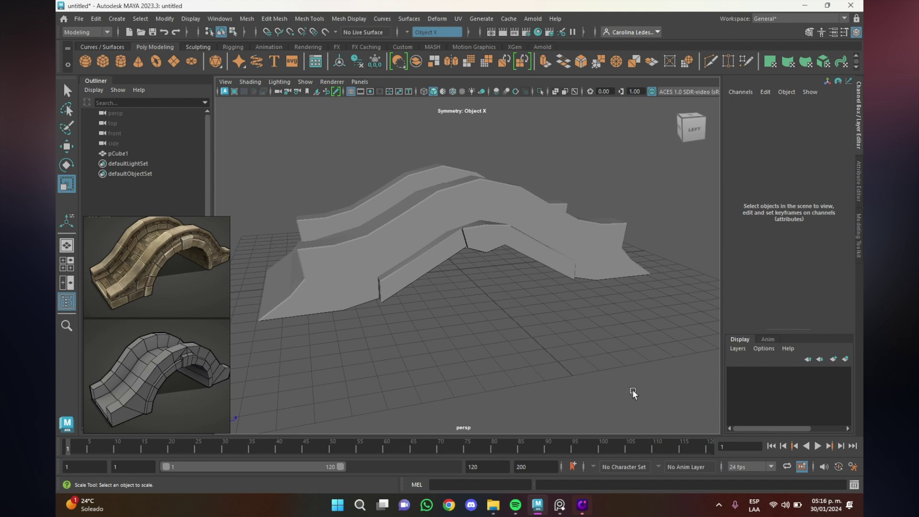
click(573, 278)
mouse_move(614, 339)
alt+mouse_down()
mouse_move(567, 355)
mouse_move(482, 360)
mouse_move(468, 404)
mouse_move(580, 122)
alt+mouse_up()
scroll(525, 250, up, 3)
scroll(524, 263, up, 3)
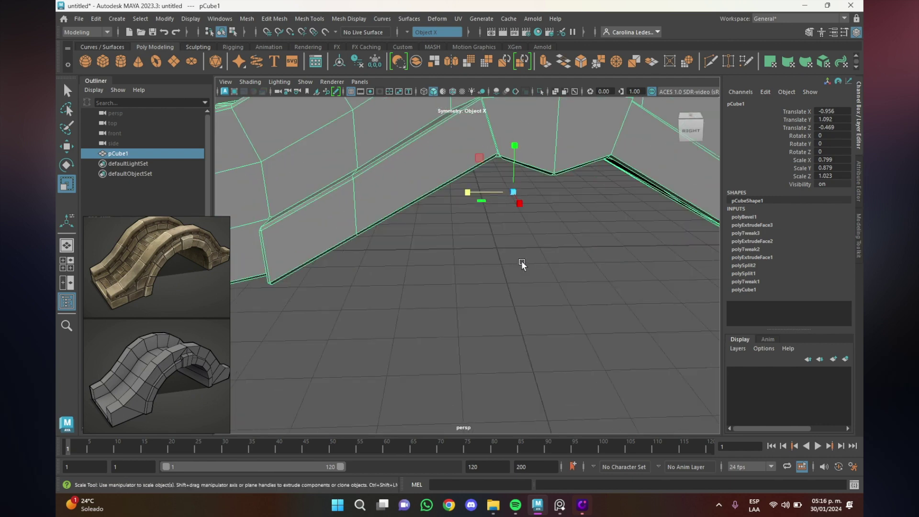
scroll(442, 352, up, 2)
mouse_move(442, 351)
alt+mouse_down()
mouse_move(472, 352)
mouse_move(526, 272)
alt+mouse_up()
scroll(473, 346, down, 3)
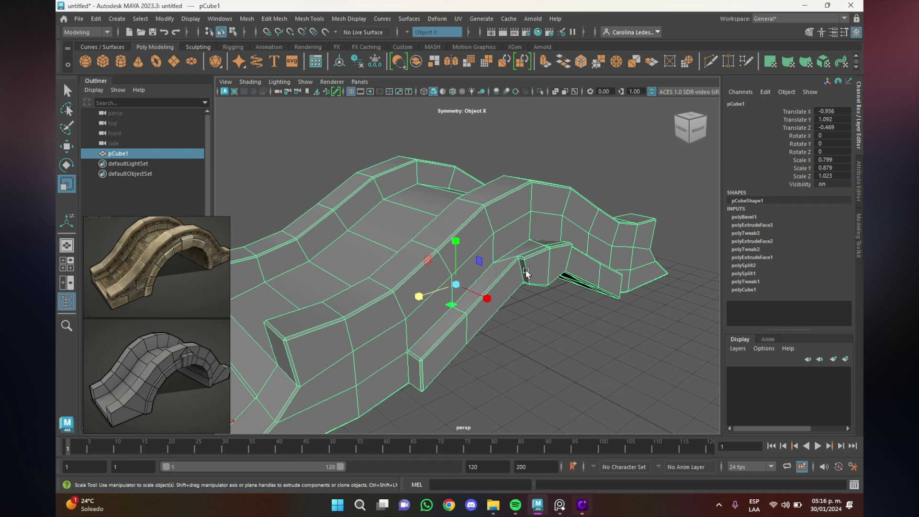
mouse_move(526, 272)
alt+mouse_down()
mouse_move(493, 306)
mouse_move(347, 343)
mouse_move(411, 328)
alt+mouse_up()
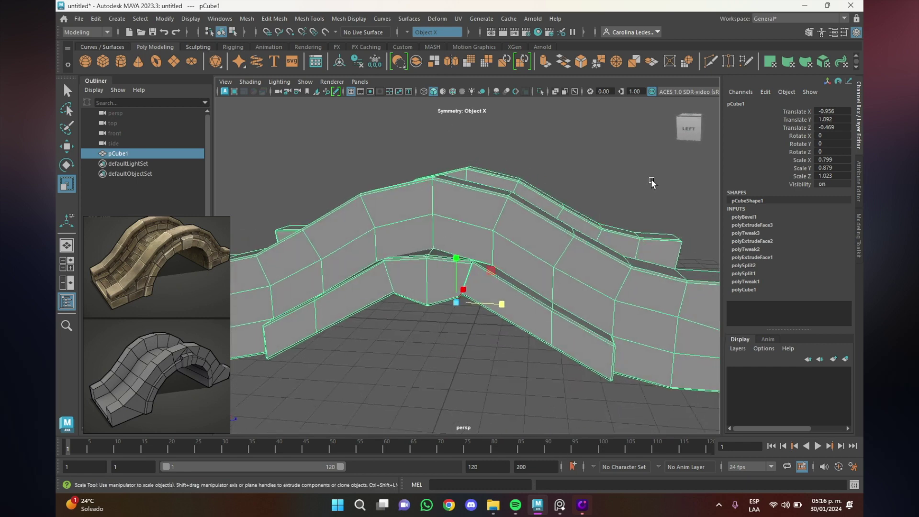
alt+drag(412, 327, 608, 257)
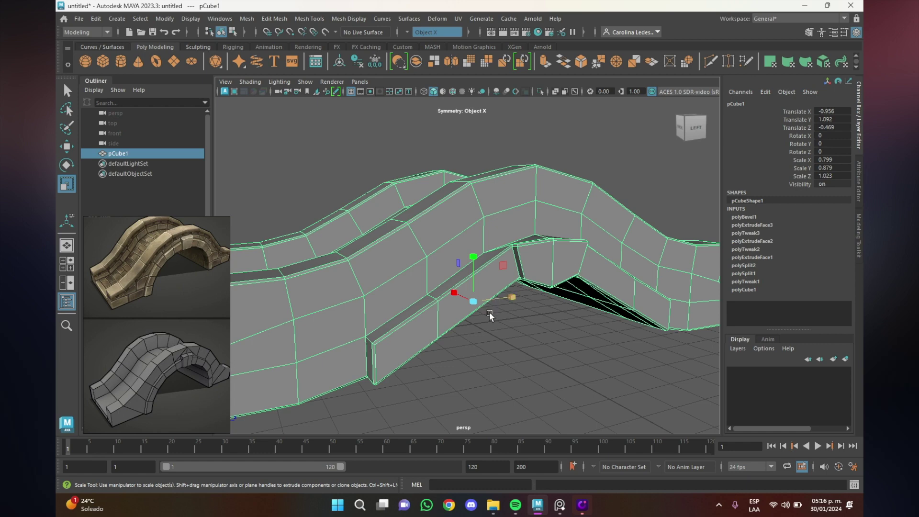
scroll(458, 365, down, 3)
scroll(465, 366, down, 3)
mouse_move(468, 366)
alt+mouse_down()
mouse_move(601, 383)
mouse_move(558, 375)
alt+mouse_up()
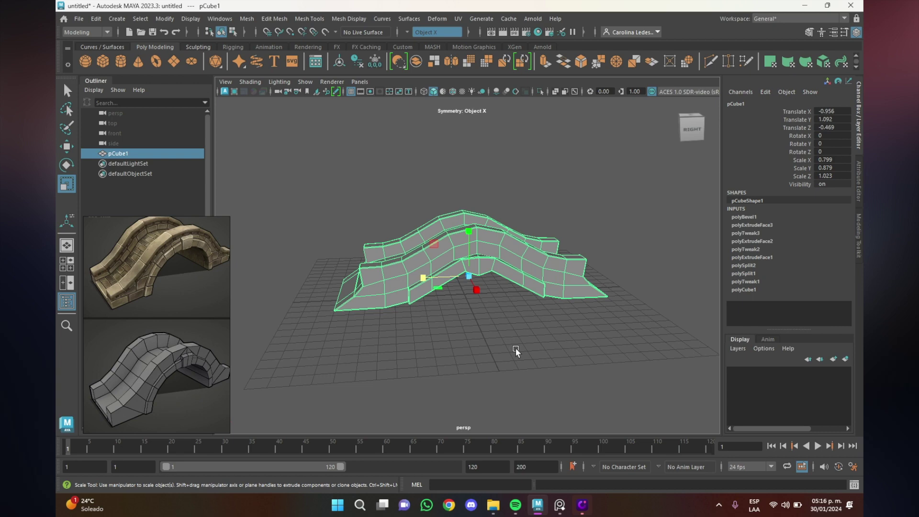
scroll(486, 338, up, 2)
scroll(486, 338, up, 3)
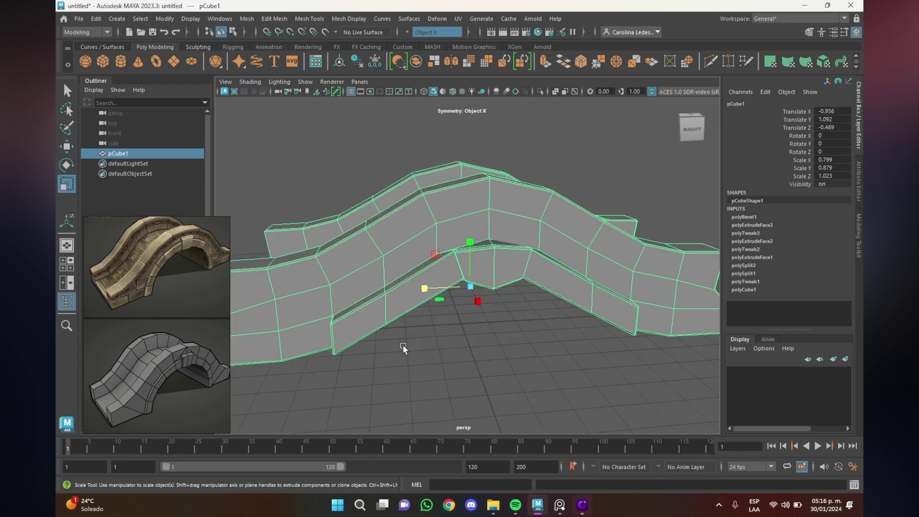
alt+drag(412, 347, 503, 268)
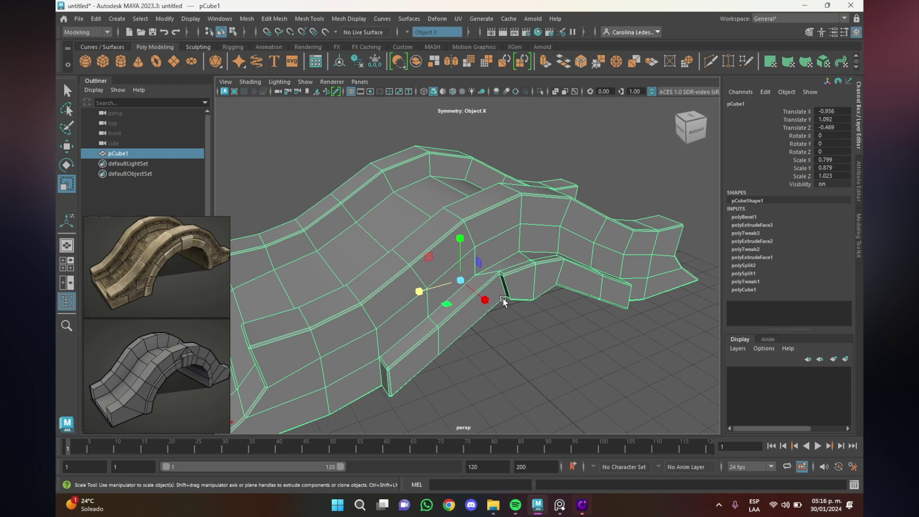
alt+drag(501, 300, 491, 297)
Step: Open the UV Editor from the UV menu with the bridge in object mode
key(F9)
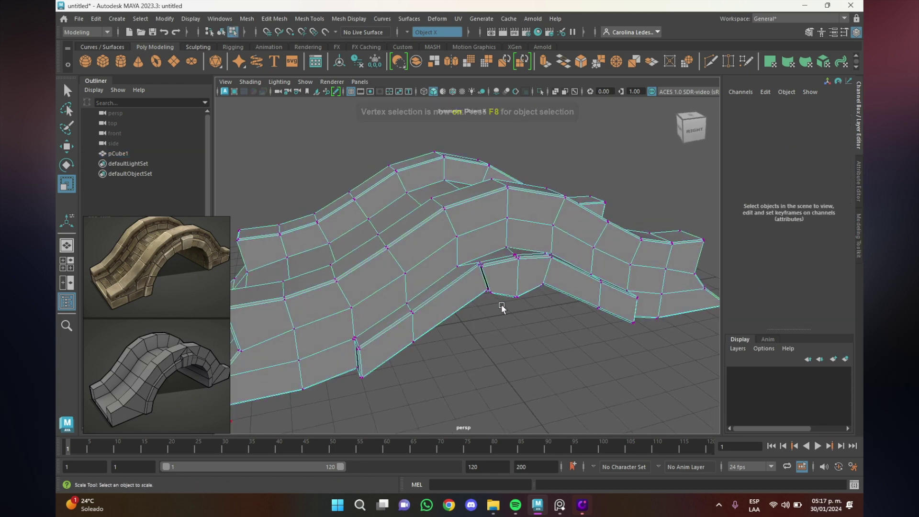
right_drag(532, 211, 580, 187)
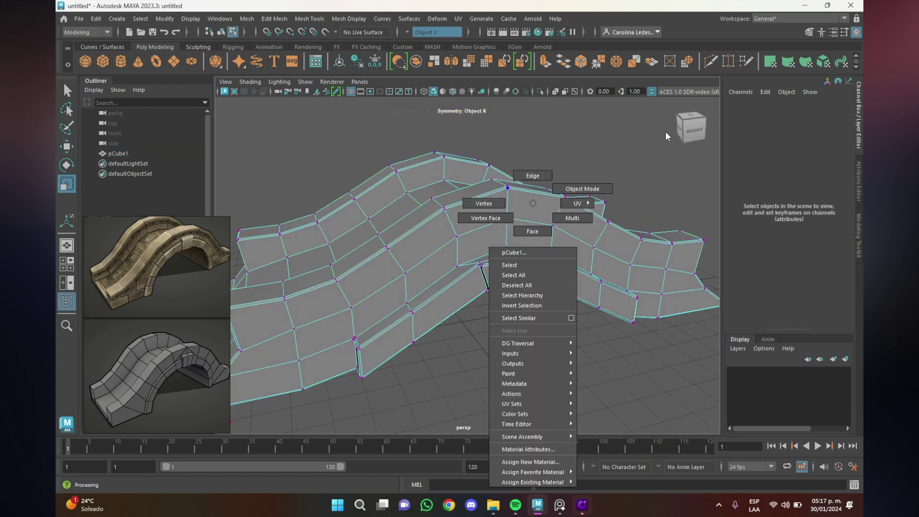
scroll(544, 340, down, 3)
scroll(527, 344, down, 2)
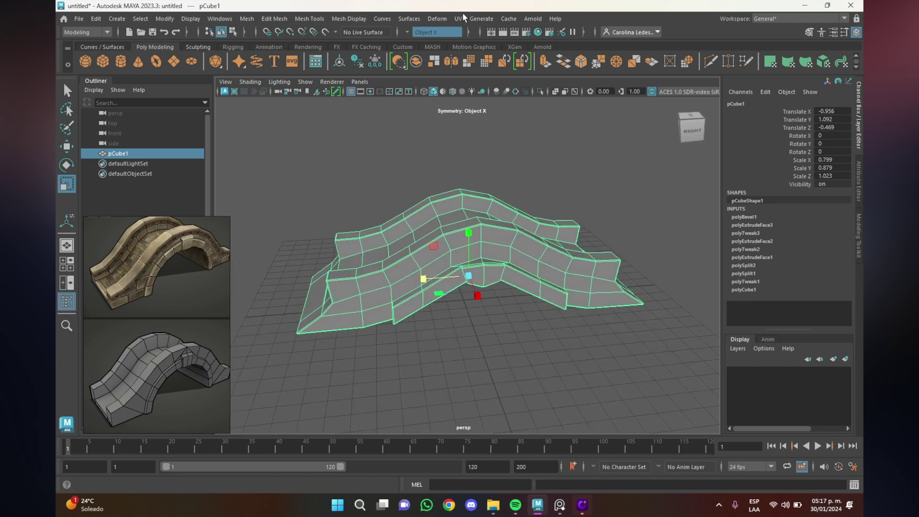
click(461, 18)
click(466, 18)
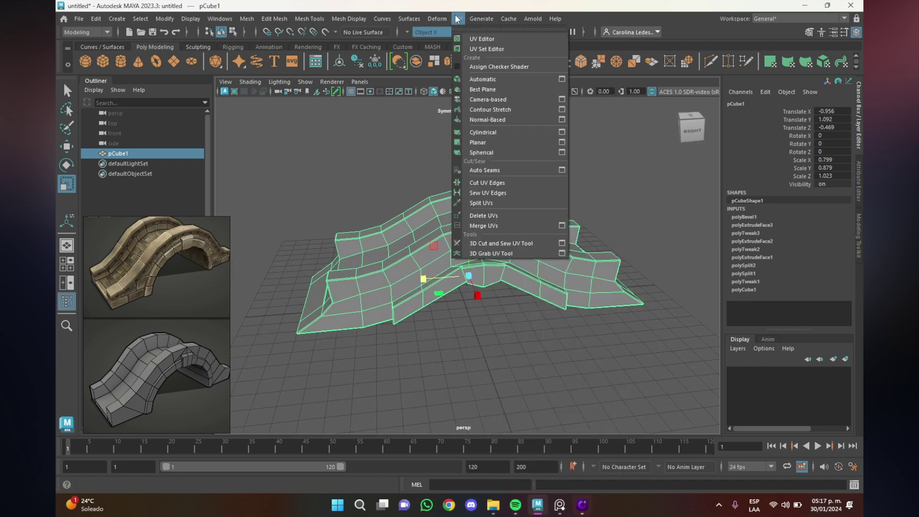
click(470, 35)
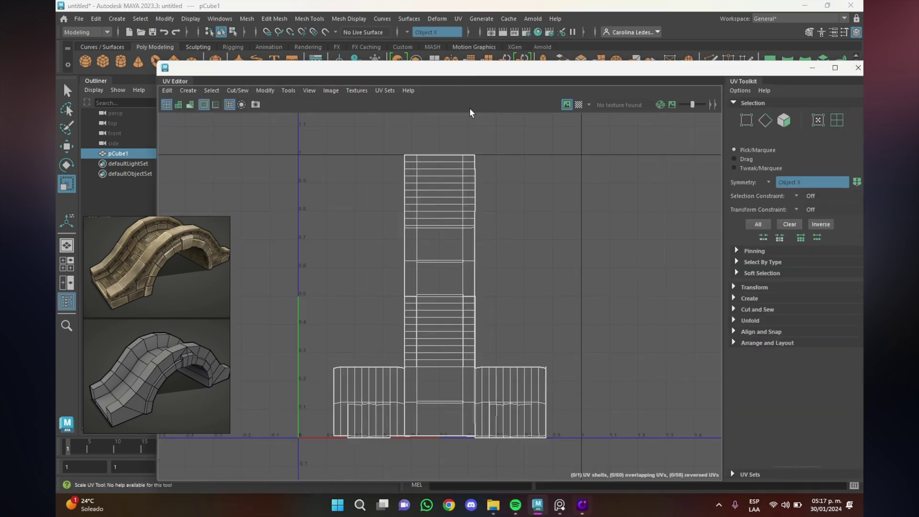
Step: Move and resize the UV Editor beside the viewport, with the bridge in vertex mode
drag(163, 67, 315, 96)
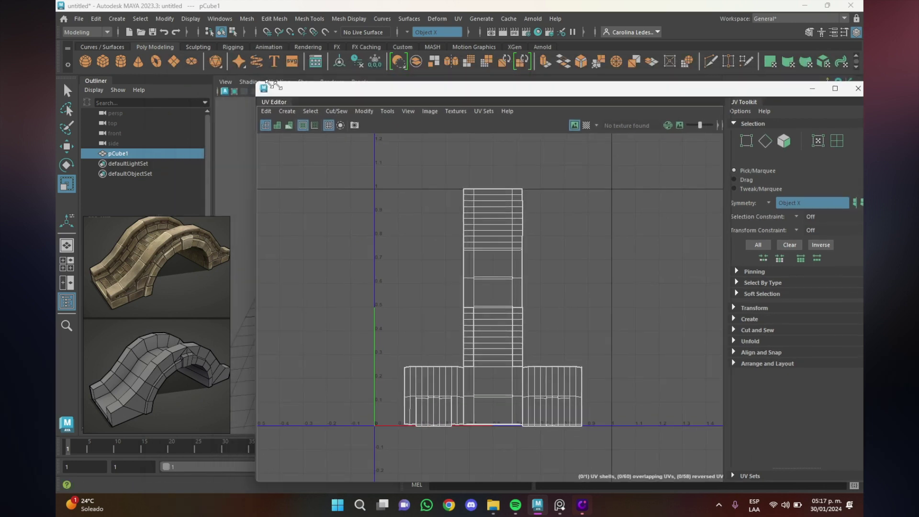
scroll(599, 245, down, 1)
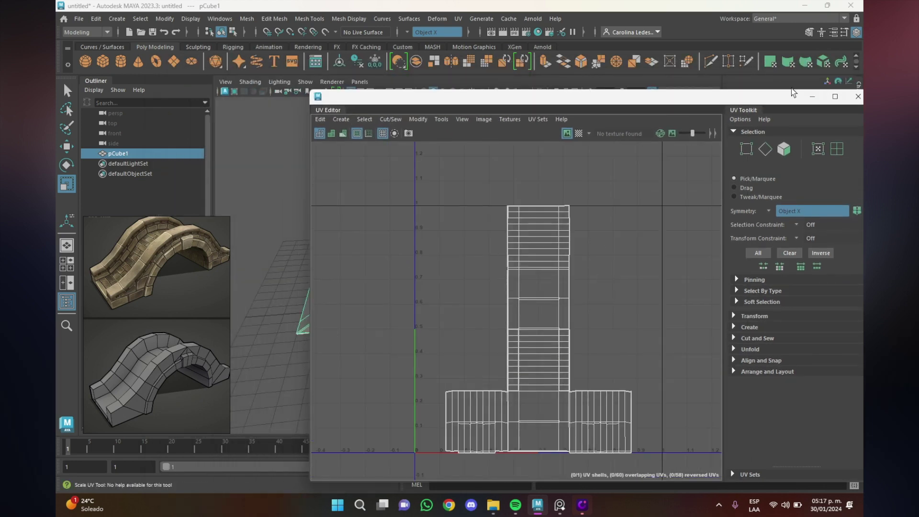
drag(770, 96, 733, 55)
drag(832, 427, 776, 427)
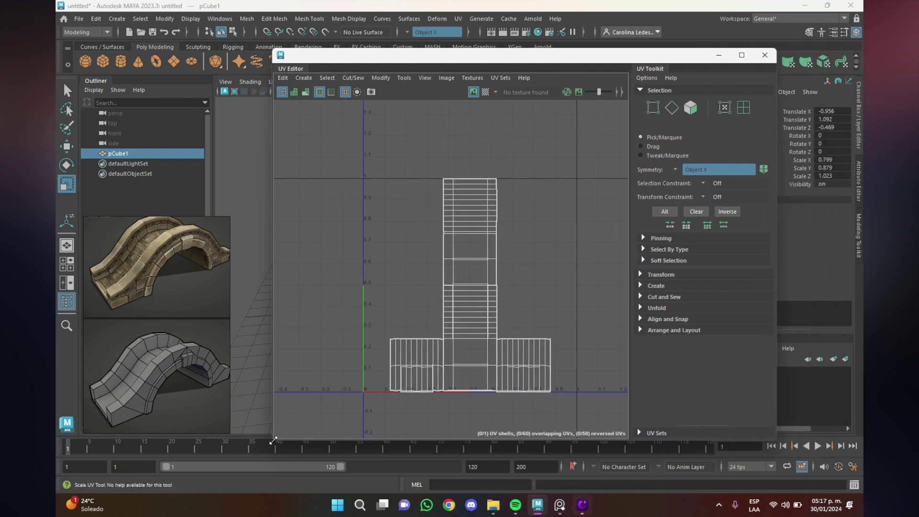
drag(271, 439, 405, 416)
scroll(474, 324, up, 2)
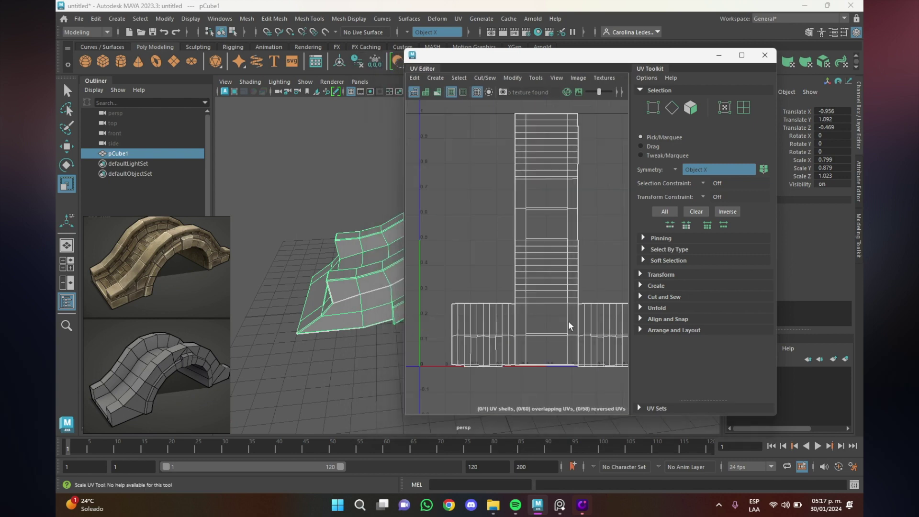
key(F9)
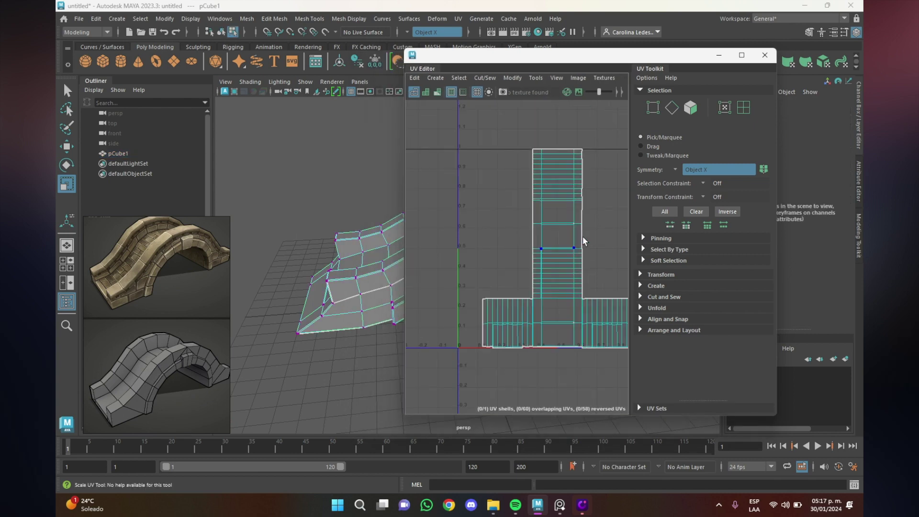
mouse_move(564, 57)
mouse_down()
mouse_move(676, 60)
mouse_move(677, 89)
mouse_up()
mouse_move(415, 315)
alt+mouse_down()
mouse_move(433, 360)
mouse_move(350, 337)
alt+mouse_up()
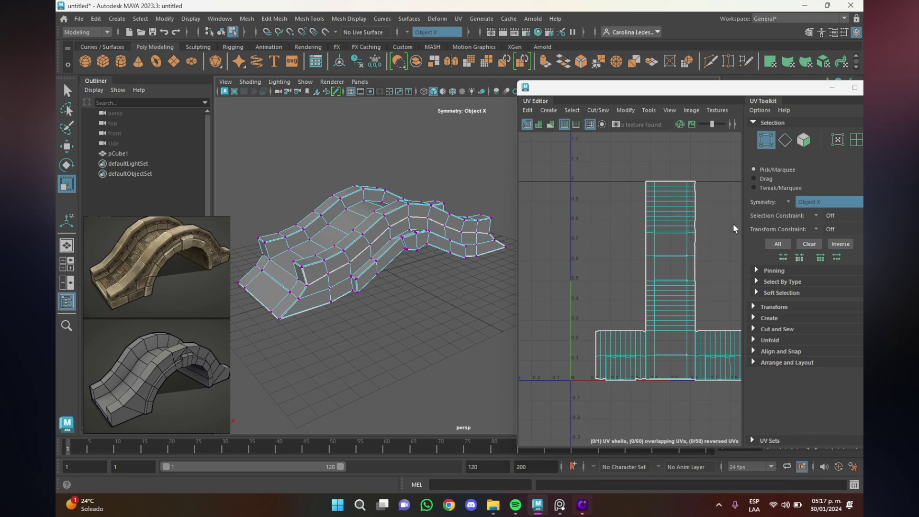
Step: Drag the two stray UVs out to the shell corners and return to object mode
scroll(730, 252, down, 2)
scroll(723, 263, up, 3)
scroll(720, 267, up, 2)
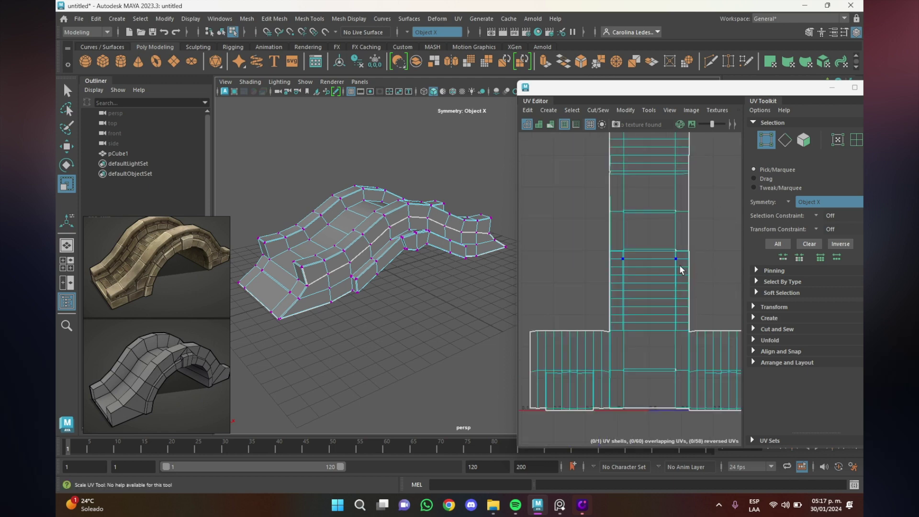
scroll(719, 259, down, 2)
drag(650, 207, 656, 286)
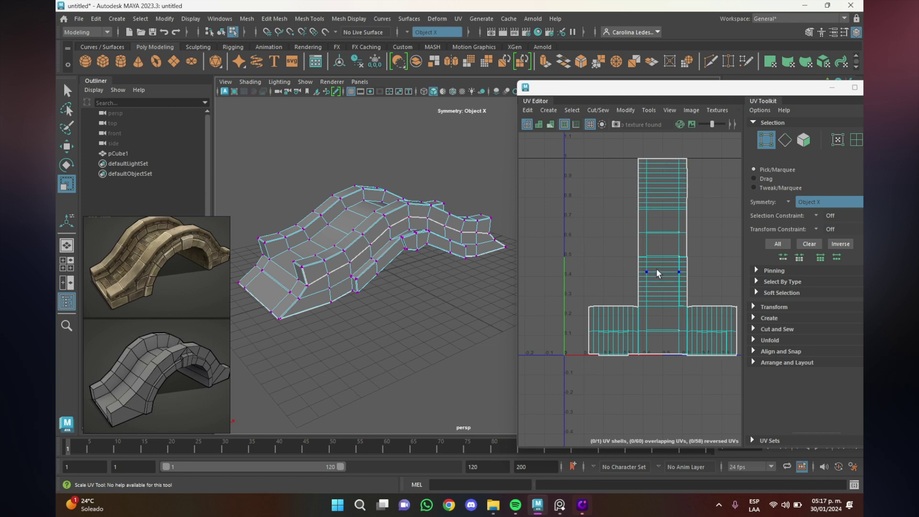
scroll(373, 254, up, 2)
scroll(371, 249, up, 2)
click(368, 205)
key(F8)
Step: Orbit around the bridge, widen the UV Editor and turn on the Checker Map
mouse_move(395, 308)
alt+mouse_down()
mouse_move(386, 289)
mouse_move(367, 349)
mouse_move(424, 355)
mouse_move(452, 329)
alt+mouse_up()
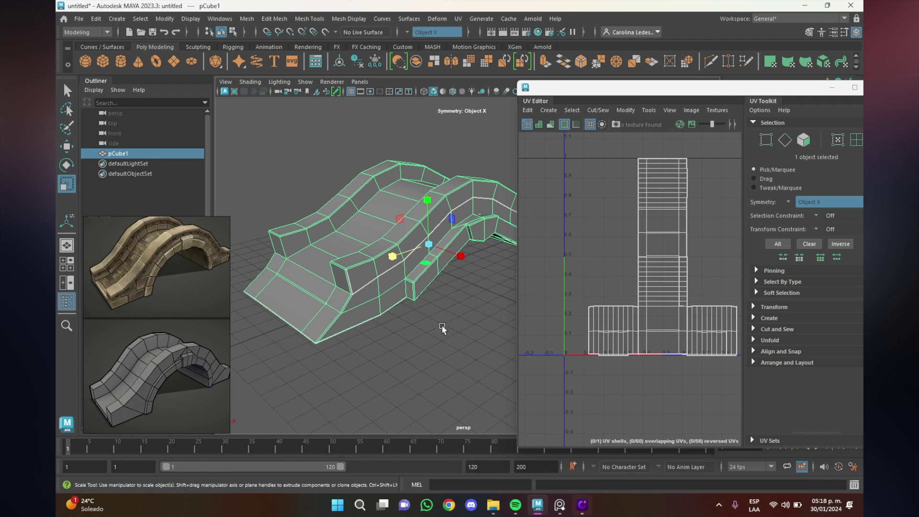
alt+drag(443, 326, 493, 323)
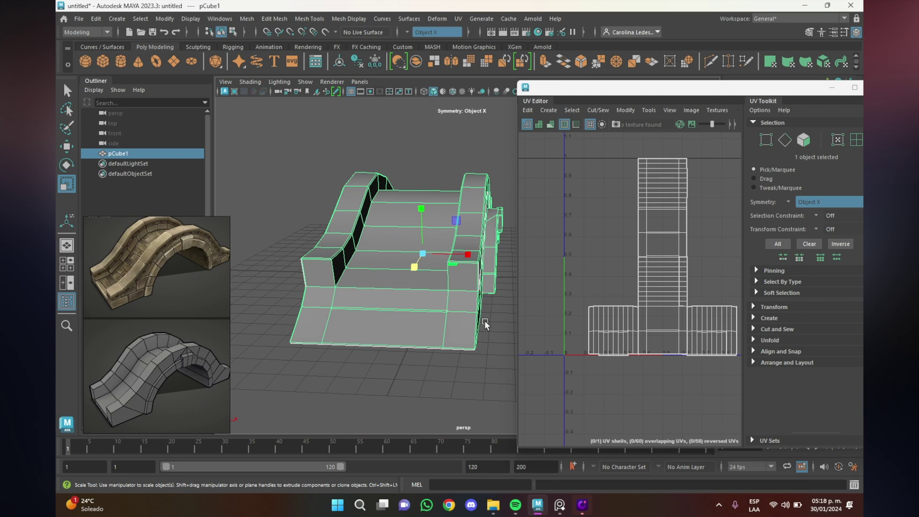
alt+drag(484, 321, 424, 315)
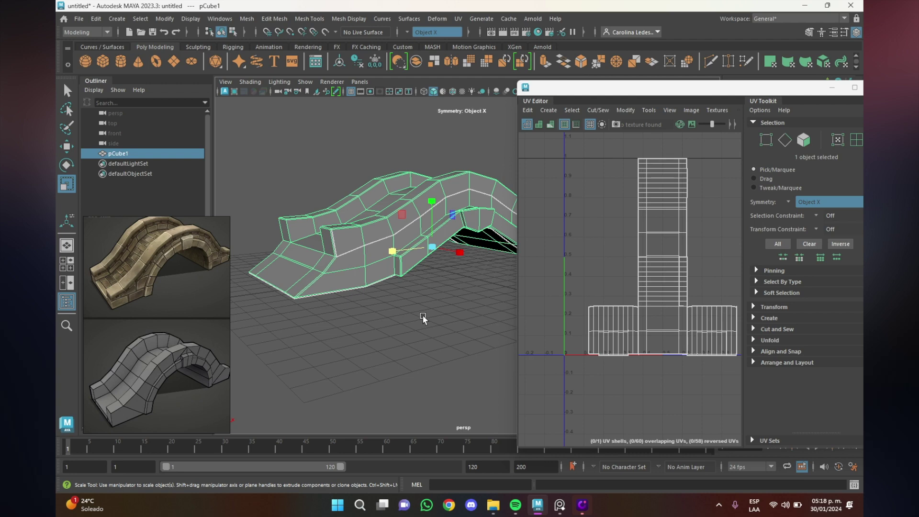
scroll(405, 325, up, 2)
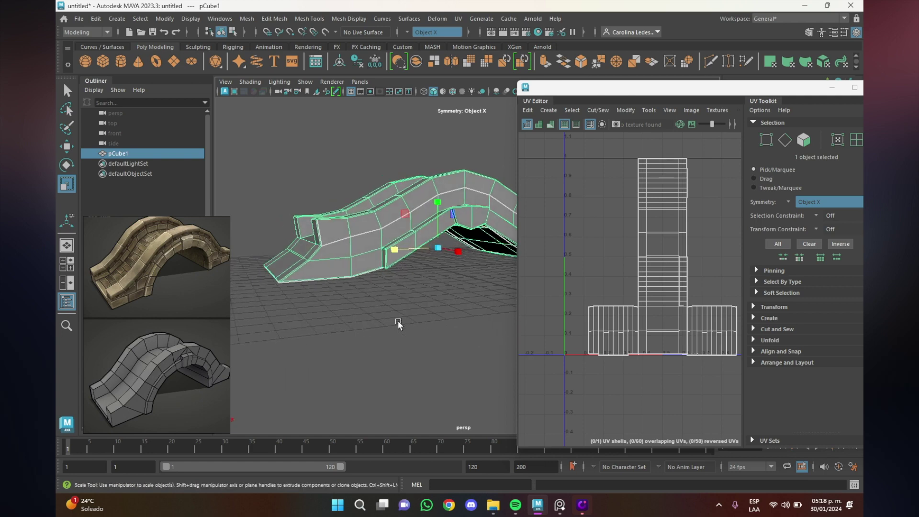
scroll(431, 330, up, 3)
scroll(440, 355, up, 2)
alt+drag(361, 318, 382, 330)
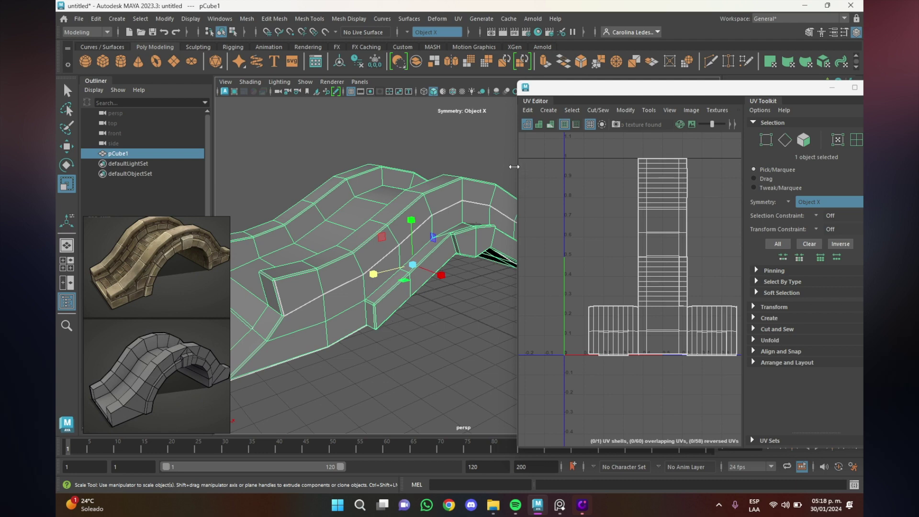
drag(515, 169, 472, 169)
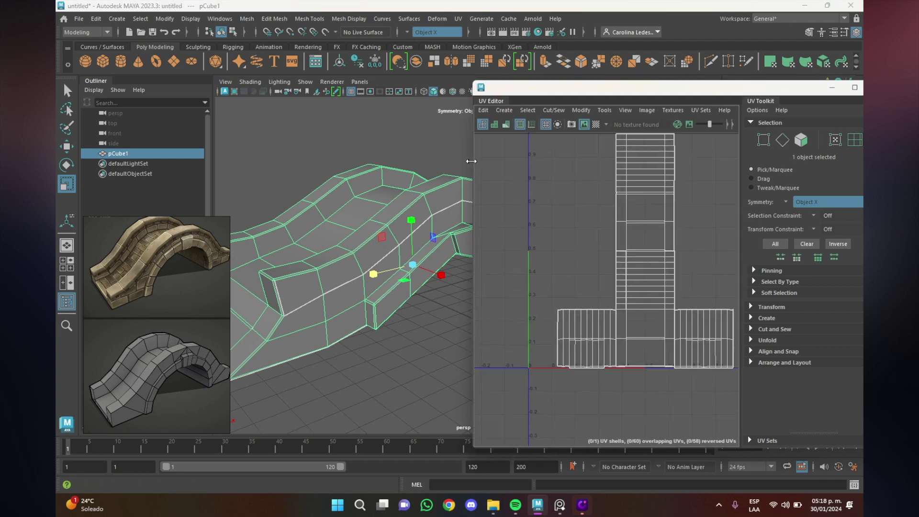
click(599, 124)
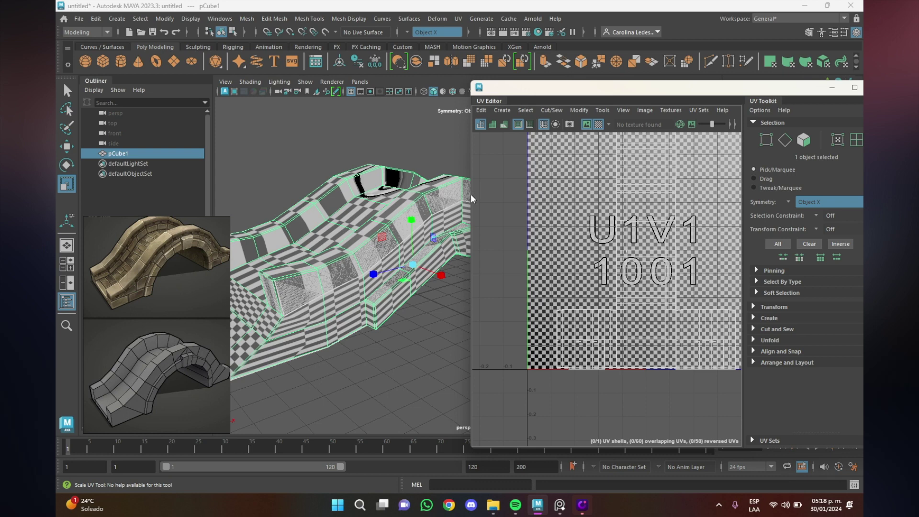
Step: Orbit around the checker-textured bridge from several angles to inspect the stretched squares
key(F9)
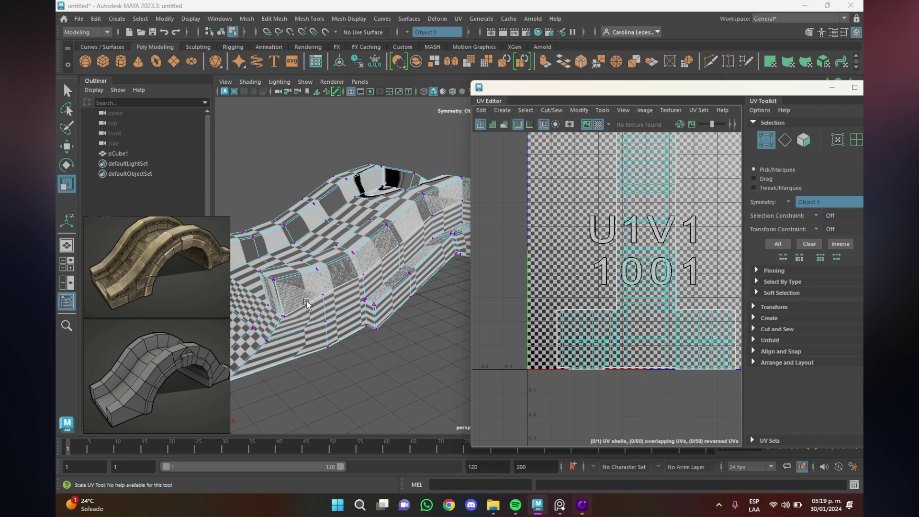
alt+drag(292, 315, 341, 312)
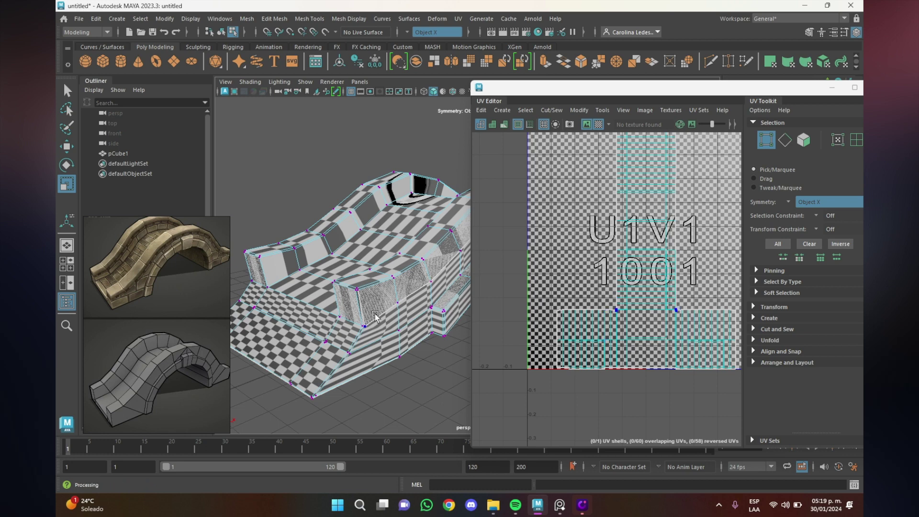
mouse_move(379, 311)
alt+mouse_down()
mouse_move(402, 318)
mouse_move(380, 365)
mouse_move(352, 291)
mouse_move(360, 309)
mouse_move(371, 269)
alt+mouse_up()
scroll(415, 318, up, 5)
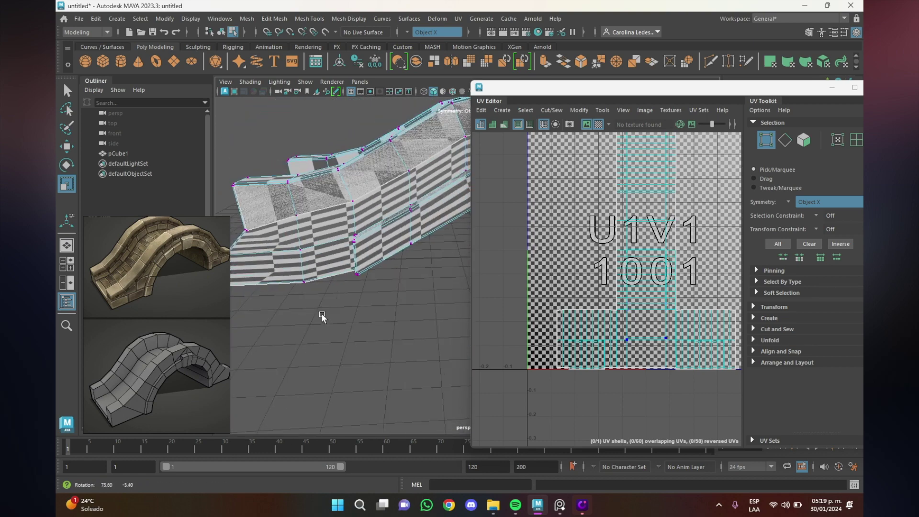
alt+right_drag(371, 270, 354, 298)
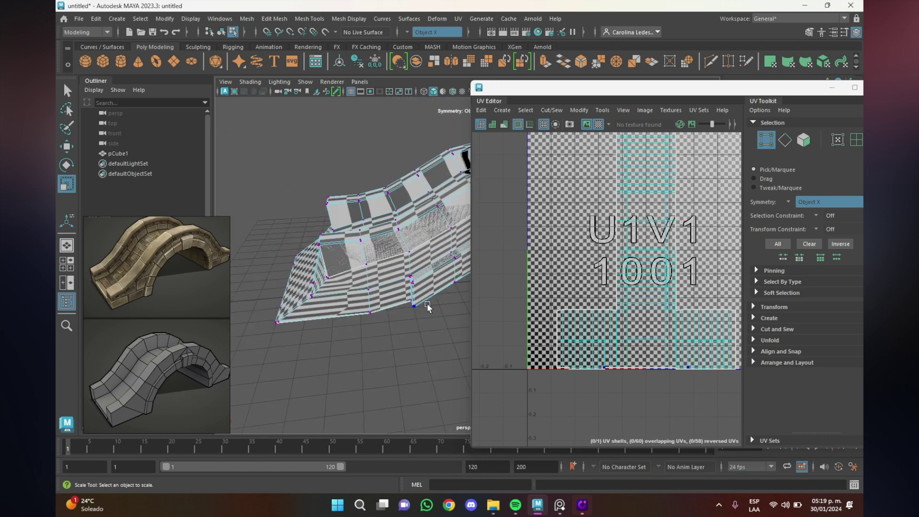
mouse_move(354, 298)
alt+mouse_down()
mouse_move(371, 365)
mouse_move(364, 345)
alt+mouse_up()
alt+right_drag(364, 345, 355, 323)
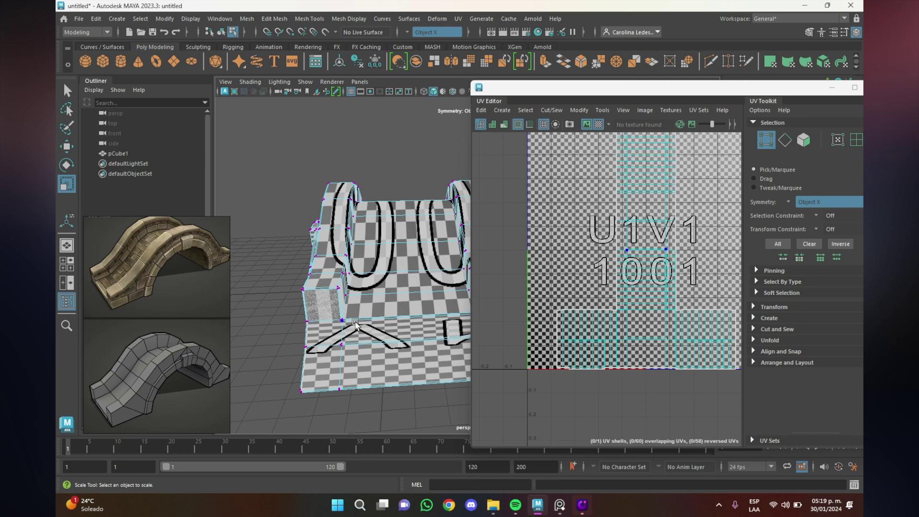
mouse_move(356, 324)
alt+mouse_down()
mouse_move(382, 251)
mouse_move(295, 204)
alt+mouse_up()
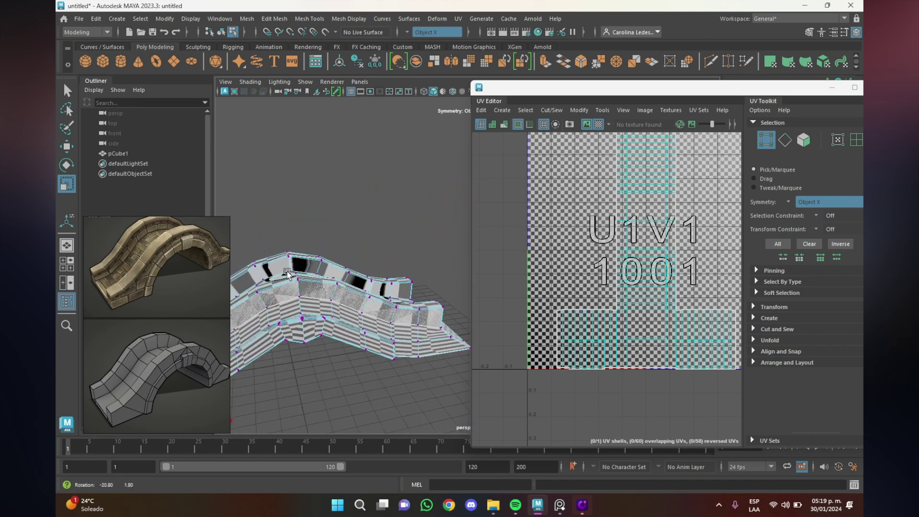
mouse_move(295, 204)
right_down()
mouse_move(295, 278)
mouse_move(345, 190)
right_up()
mouse_move(345, 189)
alt+mouse_down()
mouse_move(407, 265)
mouse_move(426, 177)
alt+mouse_up()
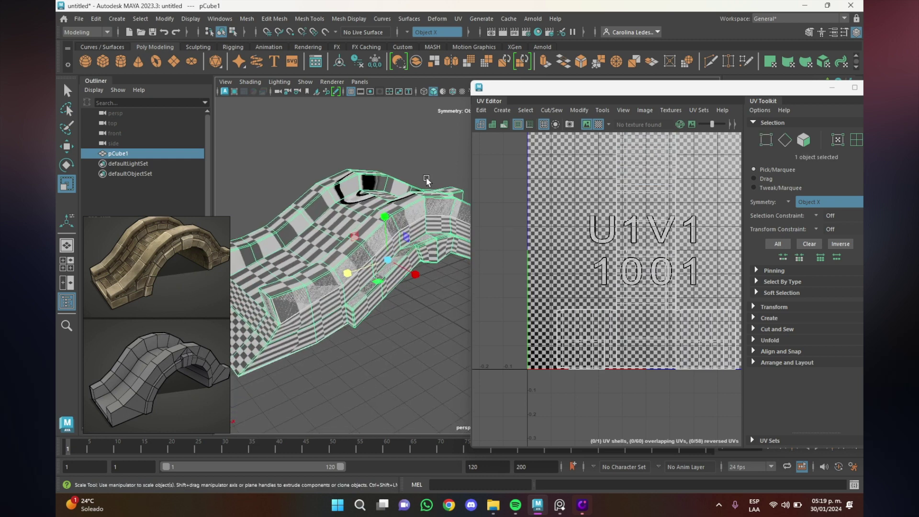
Step: Apply Automatic UV mapping to the bridge and check the new UVs
click(459, 19)
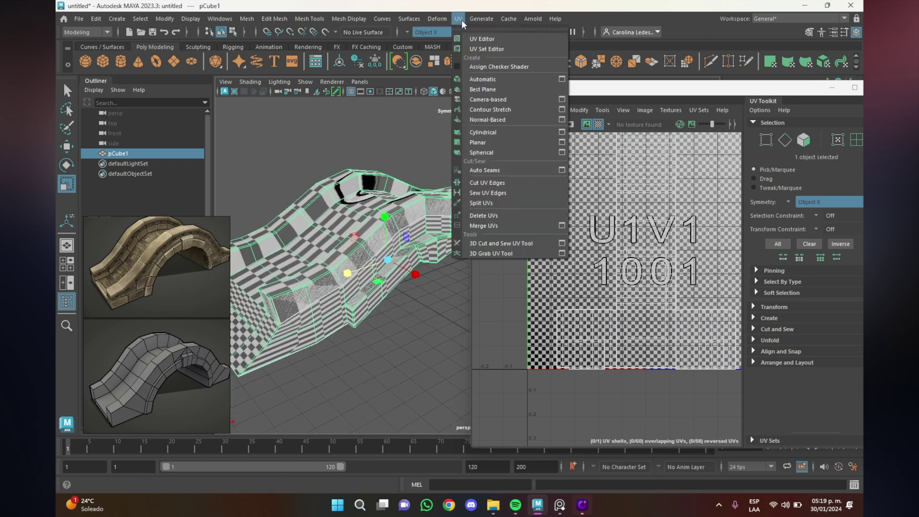
click(481, 80)
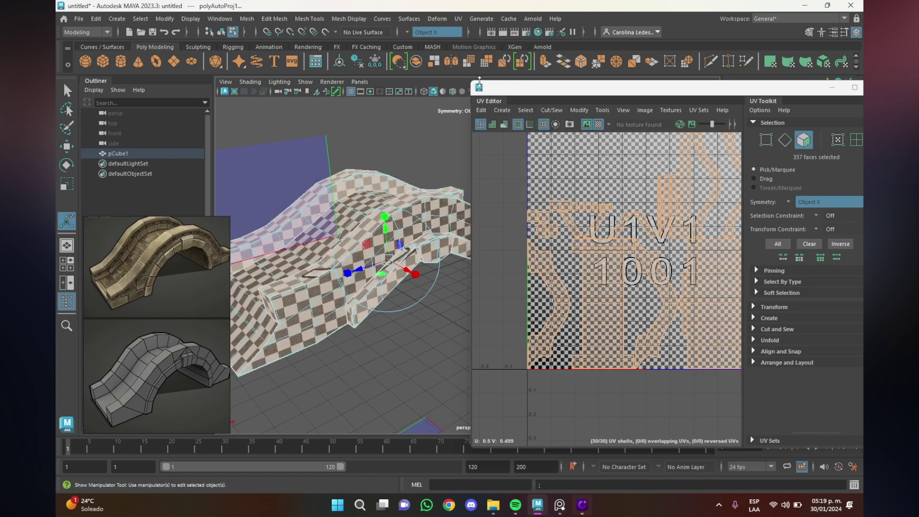
mouse_move(374, 186)
alt+mouse_down()
mouse_move(399, 305)
mouse_move(364, 268)
mouse_move(445, 297)
alt+mouse_up()
Step: Return to the Select tool in object mode and orbit around the bridge
key(q)
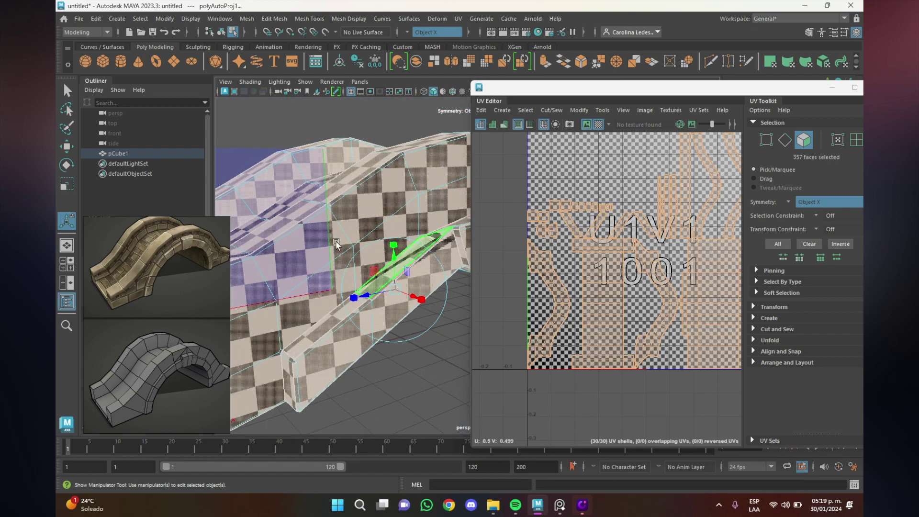
alt+right_drag(448, 300, 391, 361)
key(F8)
mouse_move(348, 311)
alt+right_down()
mouse_move(360, 352)
mouse_move(362, 340)
alt+right_up()
mouse_move(361, 340)
alt+mouse_down()
mouse_move(388, 290)
mouse_move(359, 308)
mouse_move(362, 330)
mouse_move(336, 328)
mouse_move(360, 334)
mouse_move(288, 311)
mouse_move(434, 349)
mouse_move(412, 293)
mouse_move(407, 361)
mouse_move(341, 286)
mouse_move(379, 365)
mouse_move(406, 384)
alt+mouse_up()
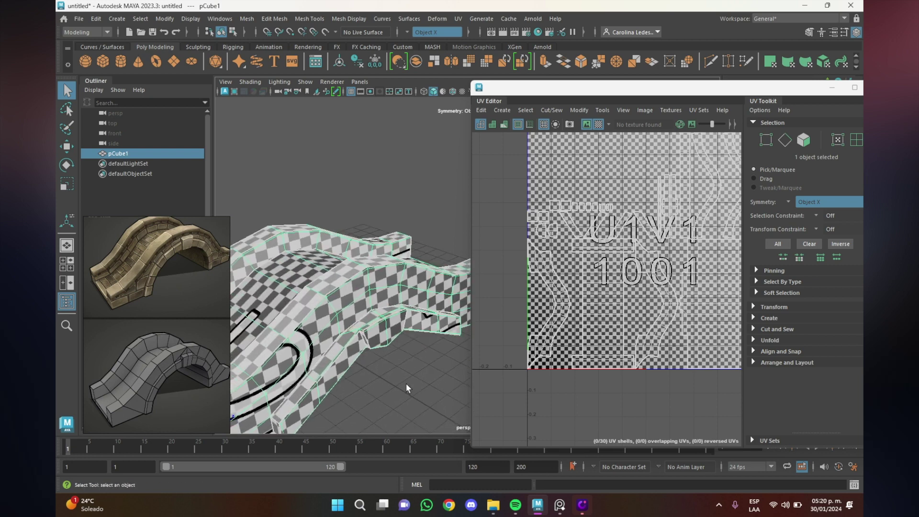
mouse_move(395, 360)
alt+mouse_down()
mouse_move(360, 354)
mouse_move(413, 327)
alt+mouse_up()
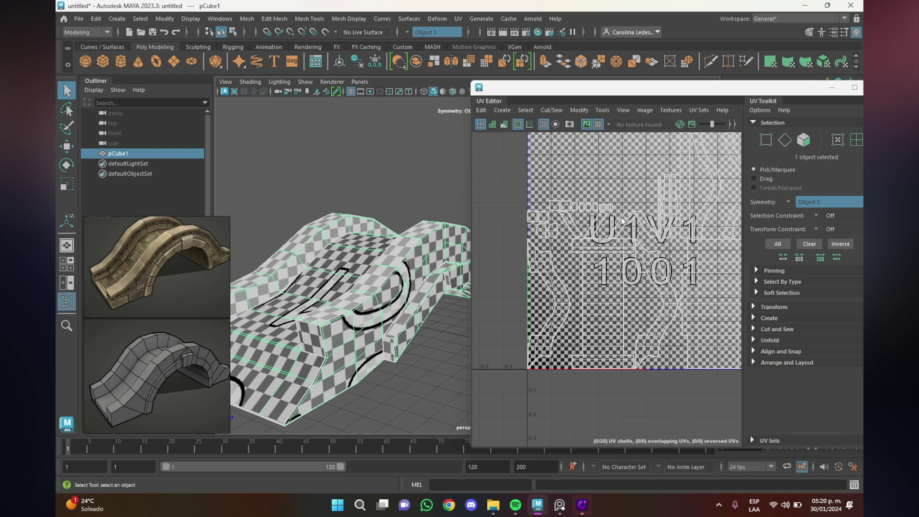
scroll(630, 239, up, 2)
scroll(642, 225, down, 3)
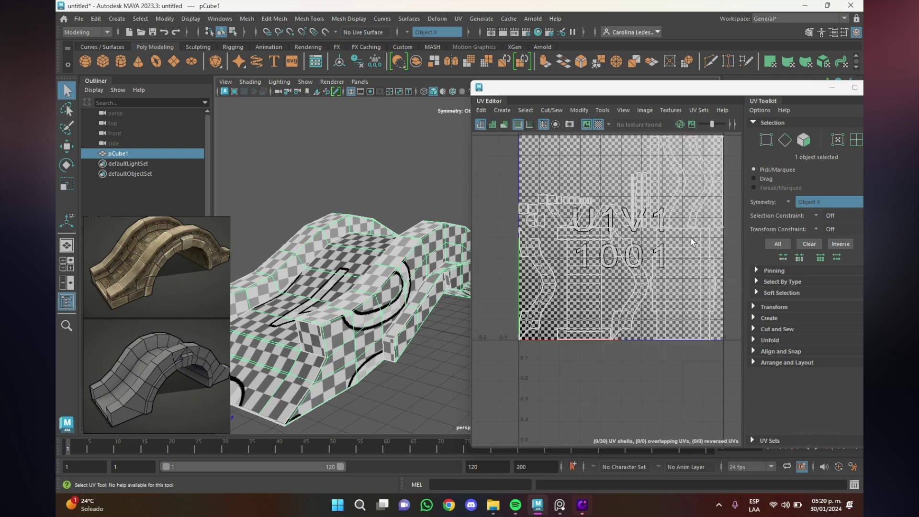
right_click(623, 243)
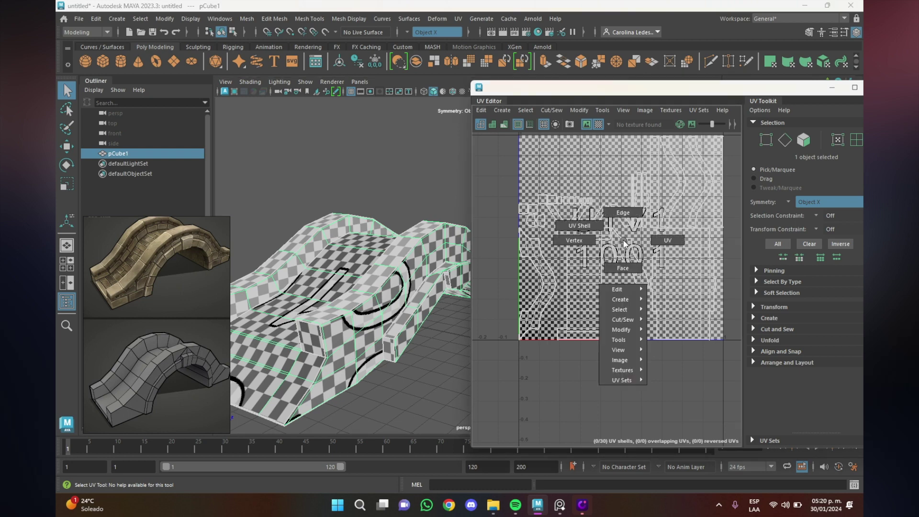
click(599, 222)
click(584, 240)
click(659, 264)
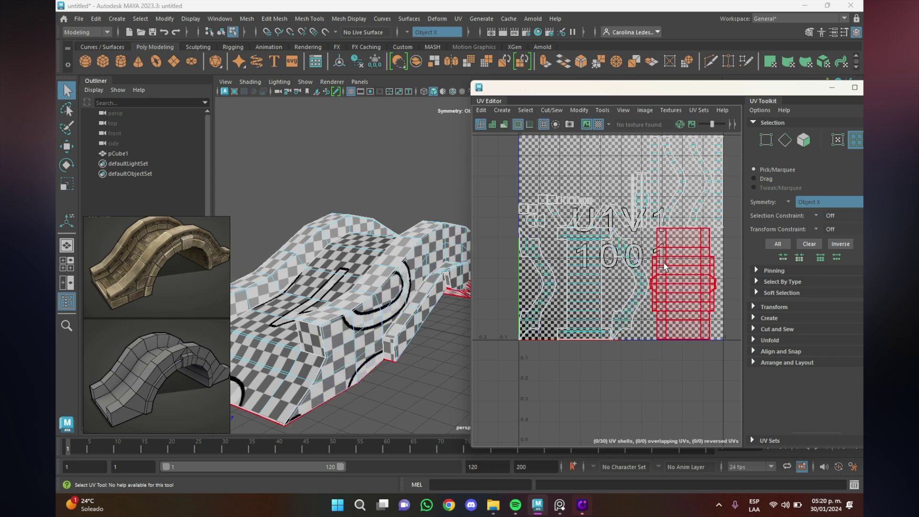
click(647, 253)
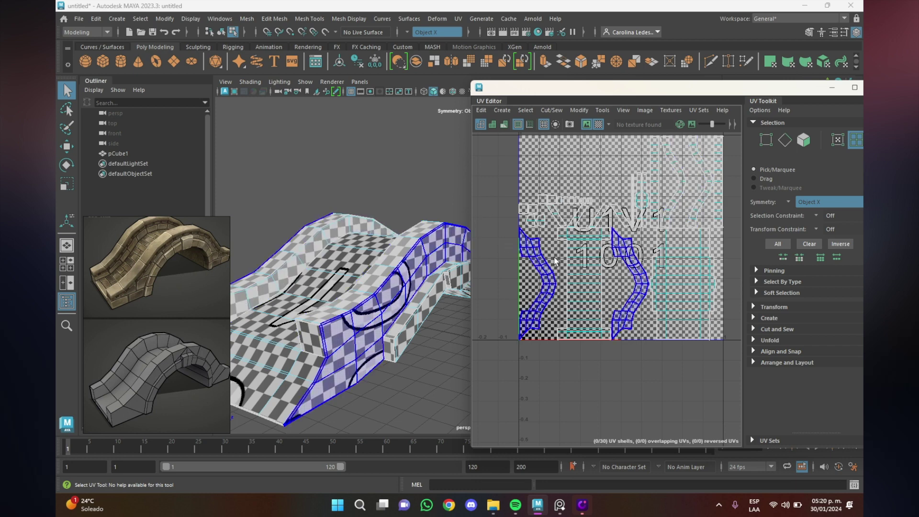
click(574, 263)
right_click(572, 263)
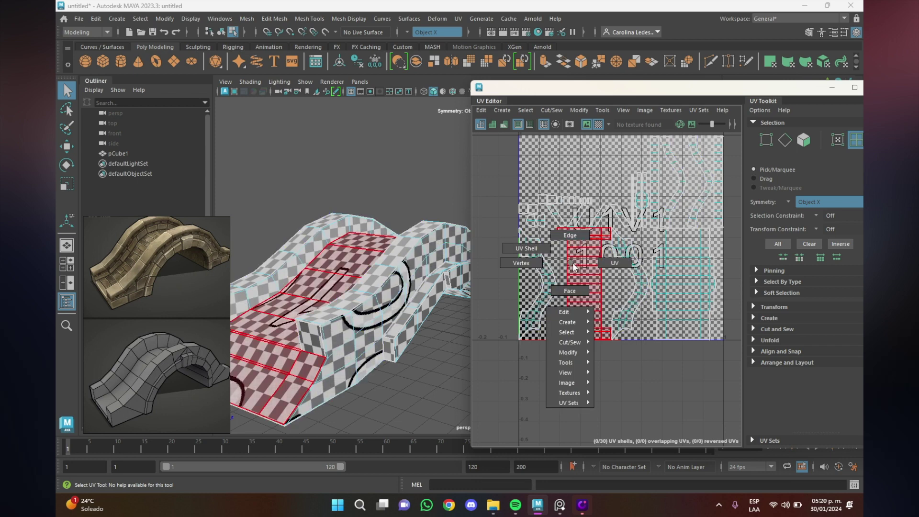
right_drag(362, 204, 517, 125)
key(f)
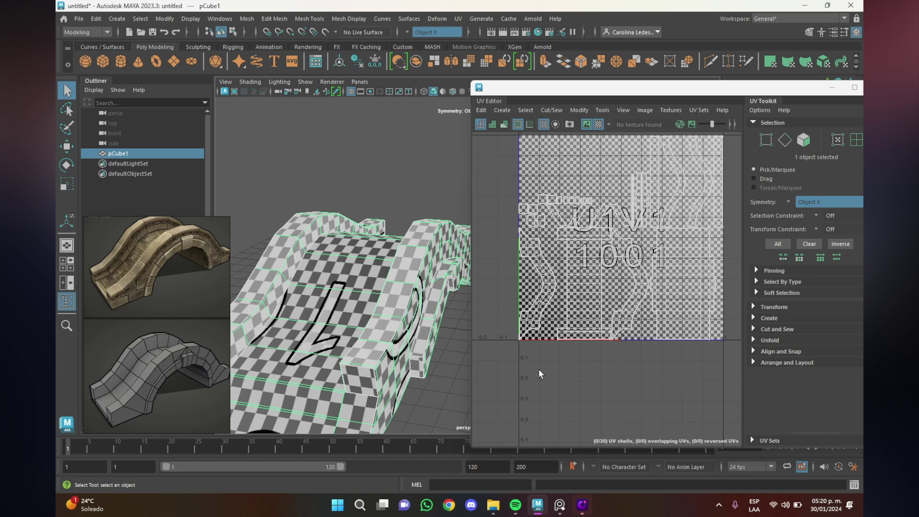
click(445, 409)
Step: Reselect pCube1 and open the Export Selection options from the File menu
alt+drag(396, 382, 438, 355)
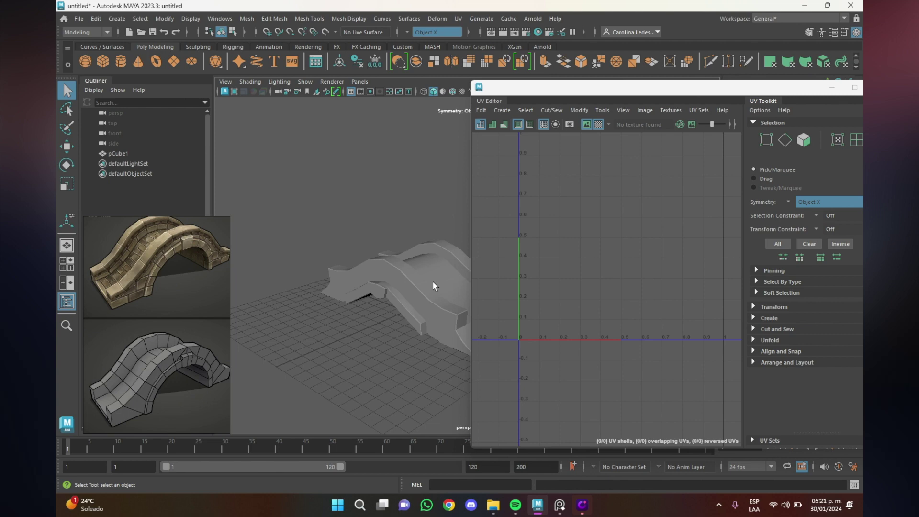
click(433, 283)
alt+drag(433, 284, 368, 286)
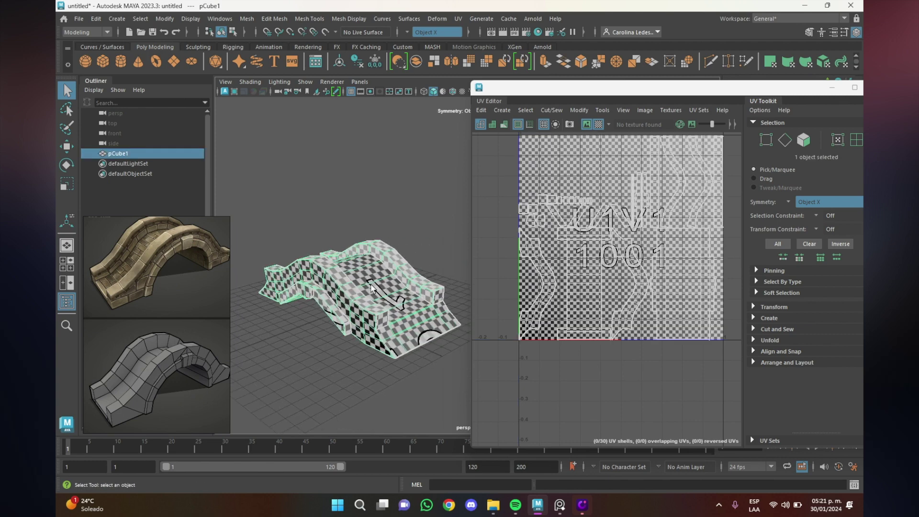
click(79, 19)
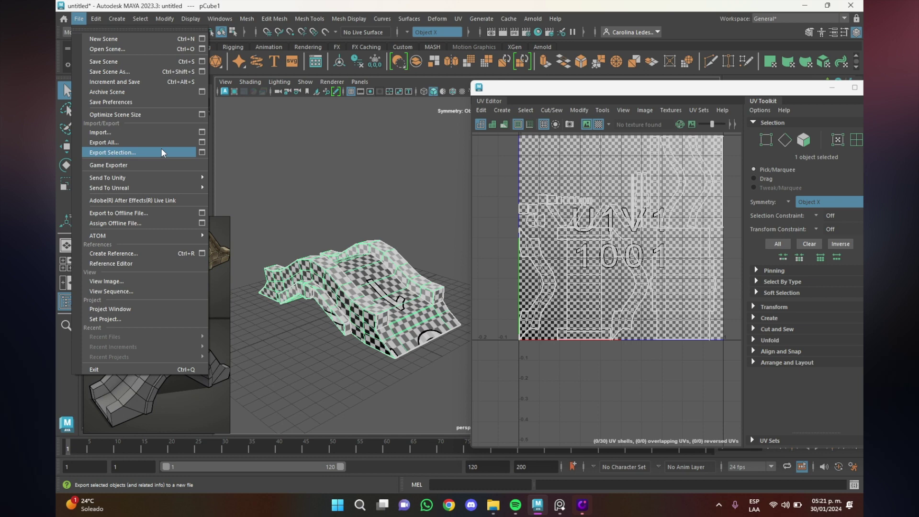
click(202, 153)
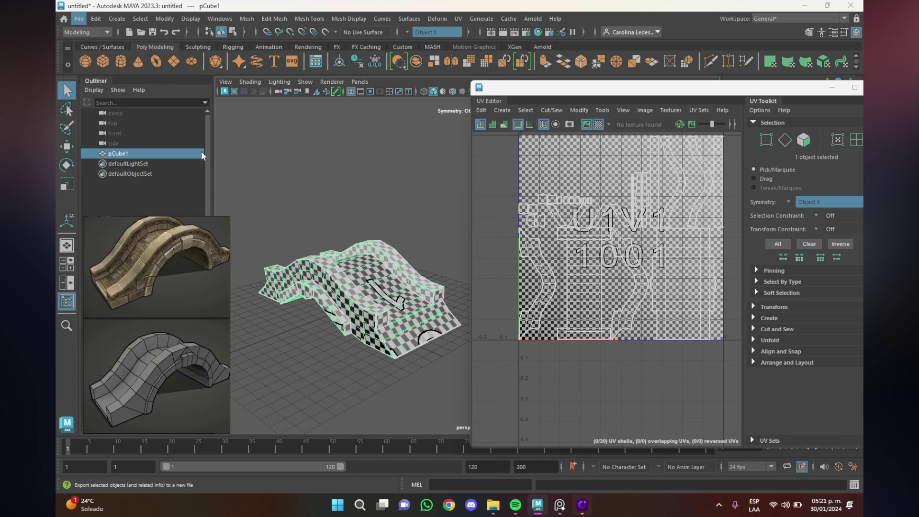
key(F8)
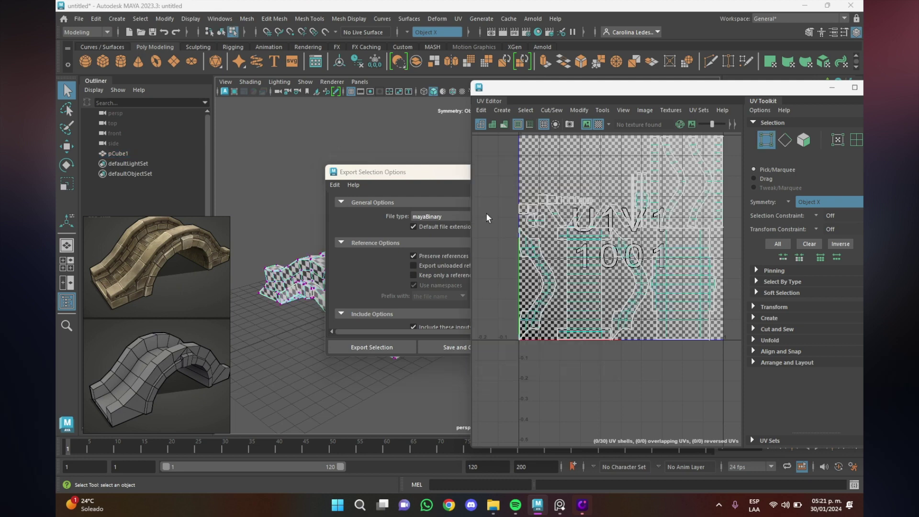
Step: Set the export file type to OBJexport
click(464, 216)
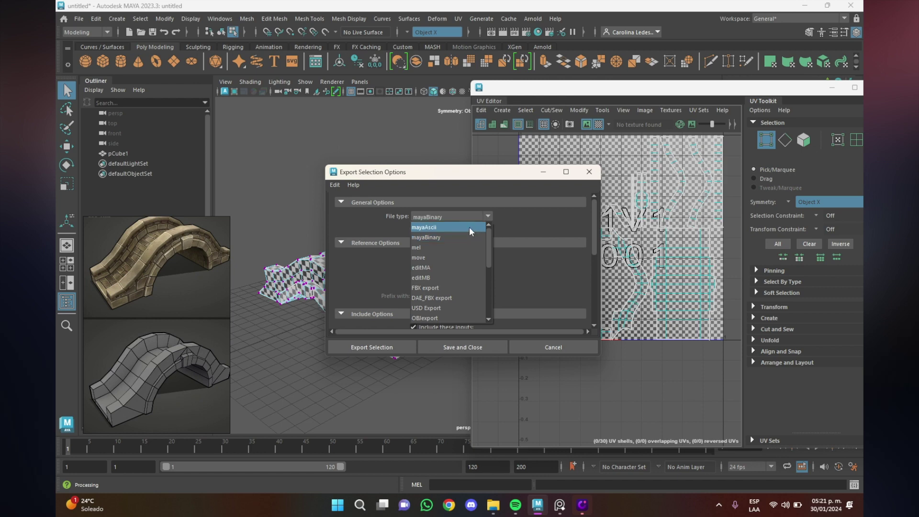
scroll(455, 295, down, 1)
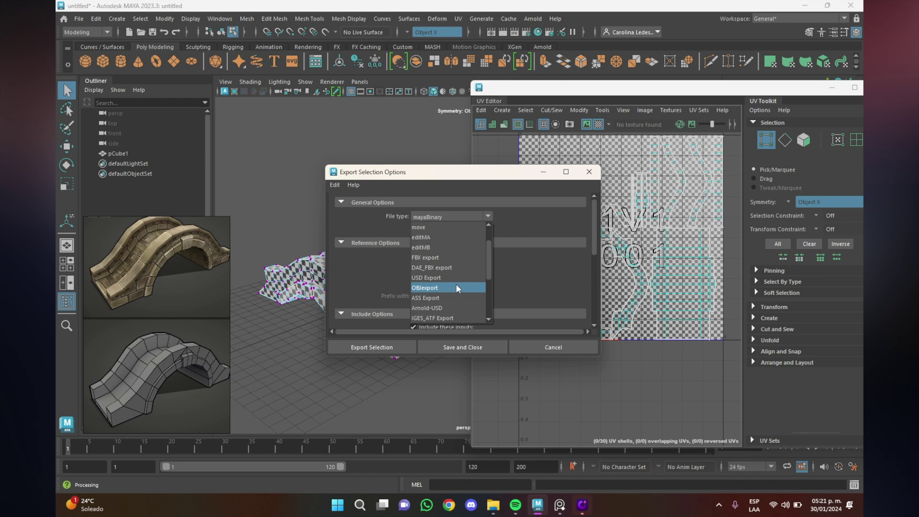
click(456, 287)
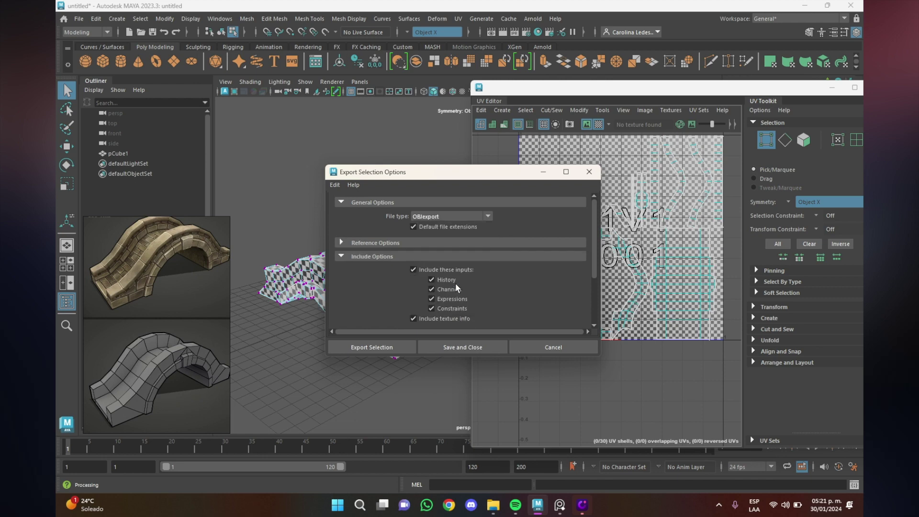
Step: Export the selected bridge as puente.obj into the Downloads folder
click(377, 344)
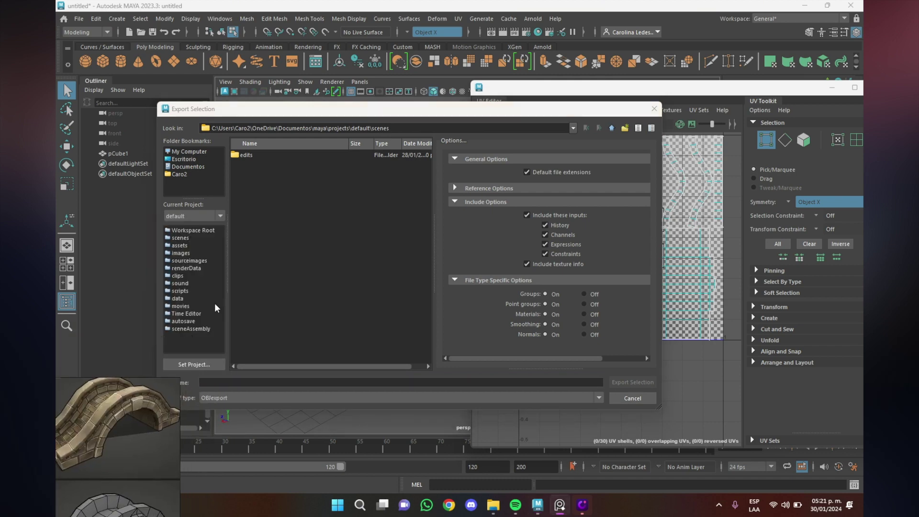
click(200, 166)
click(203, 152)
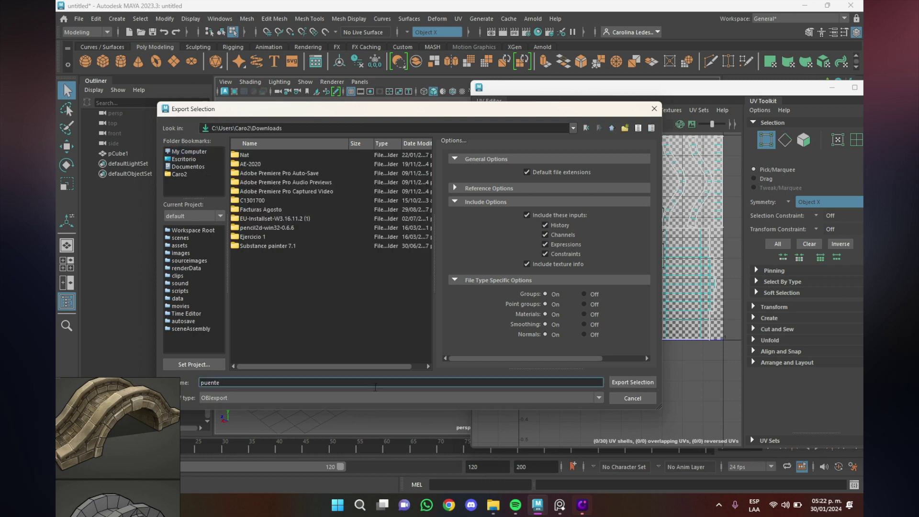
key(Return)
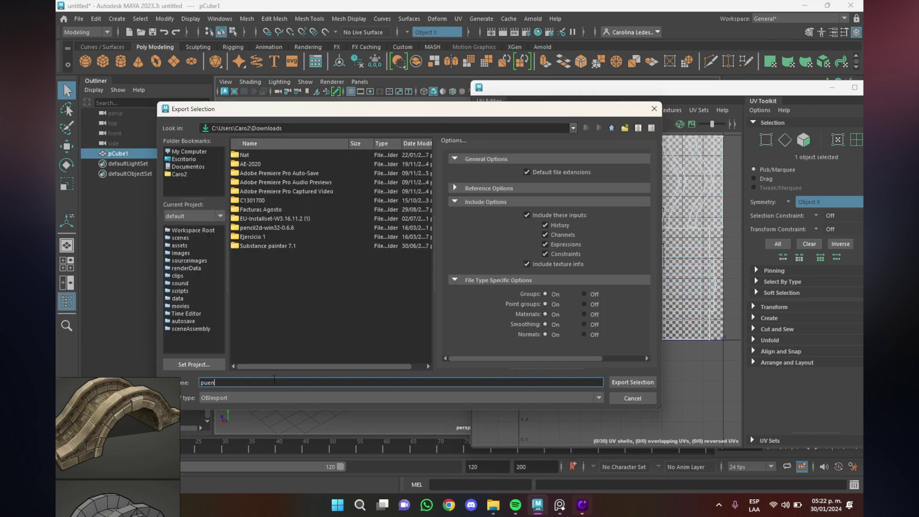
text(te)
key(Return)
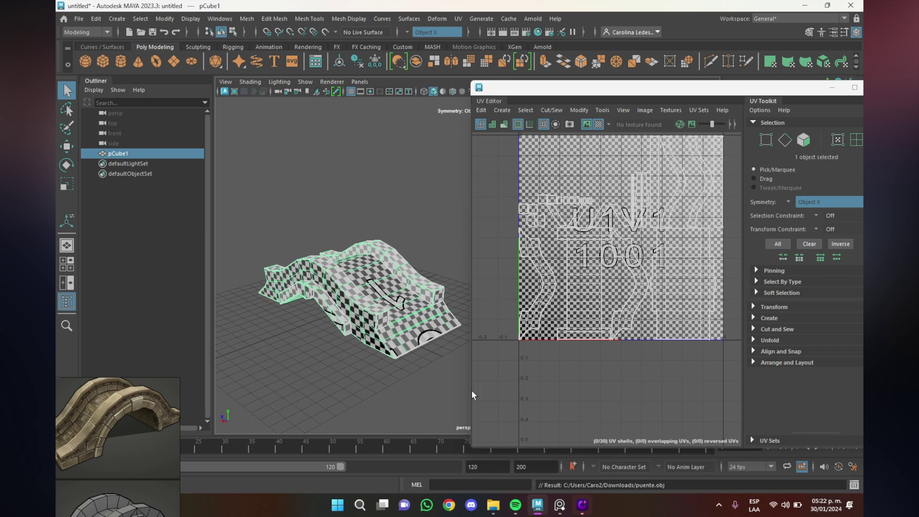
Step: Switch pCube1 into vertex component mode with F9
key(F9)
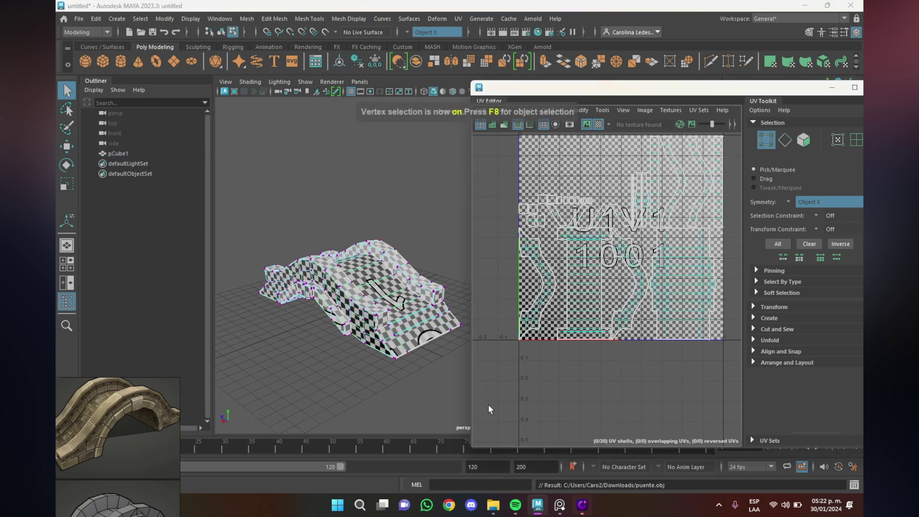